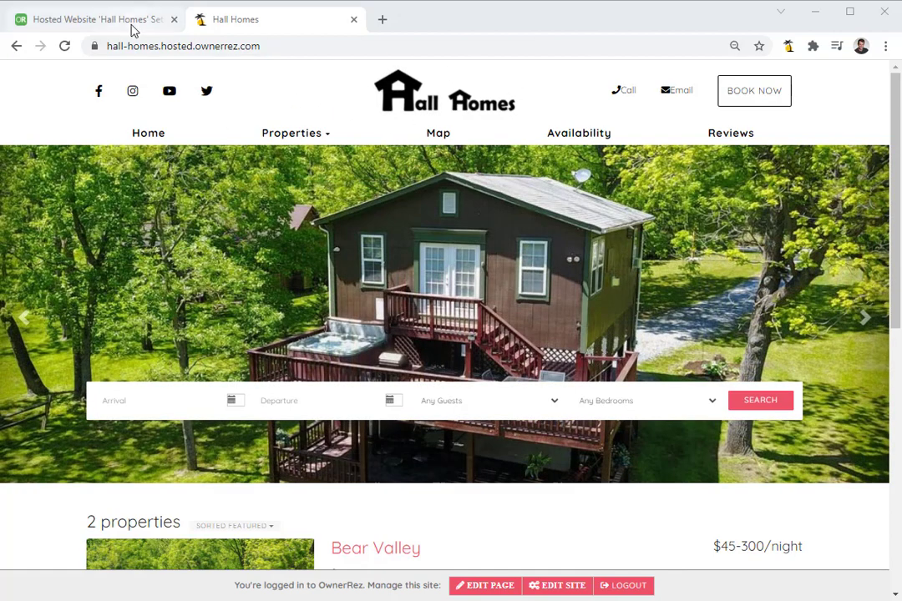
Create an enabled Blog page at /blog in the Hall Homes hosted website's pages.
{"action": "left_click", "coordinate": [131, 22]}
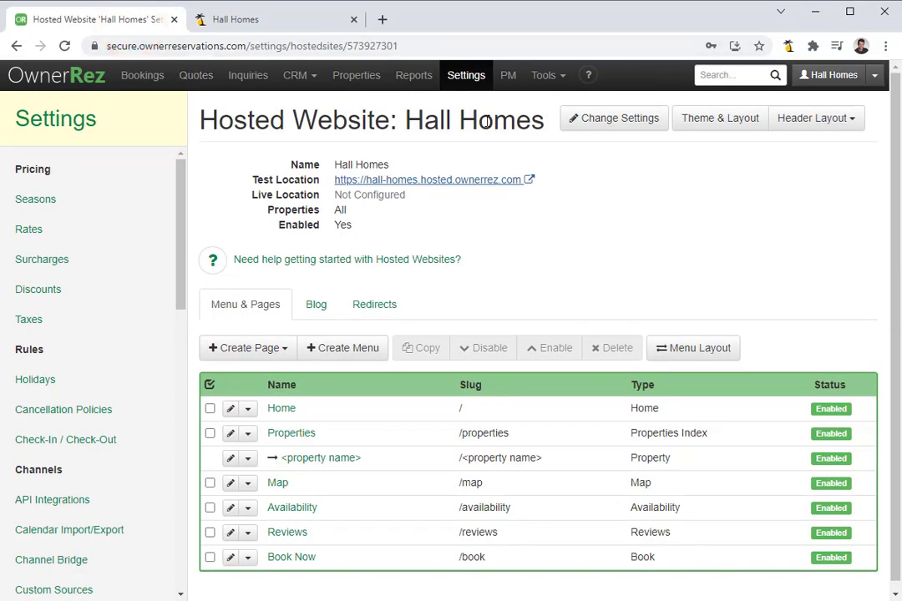
{"action": "left_click", "coordinate": [272, 349]}
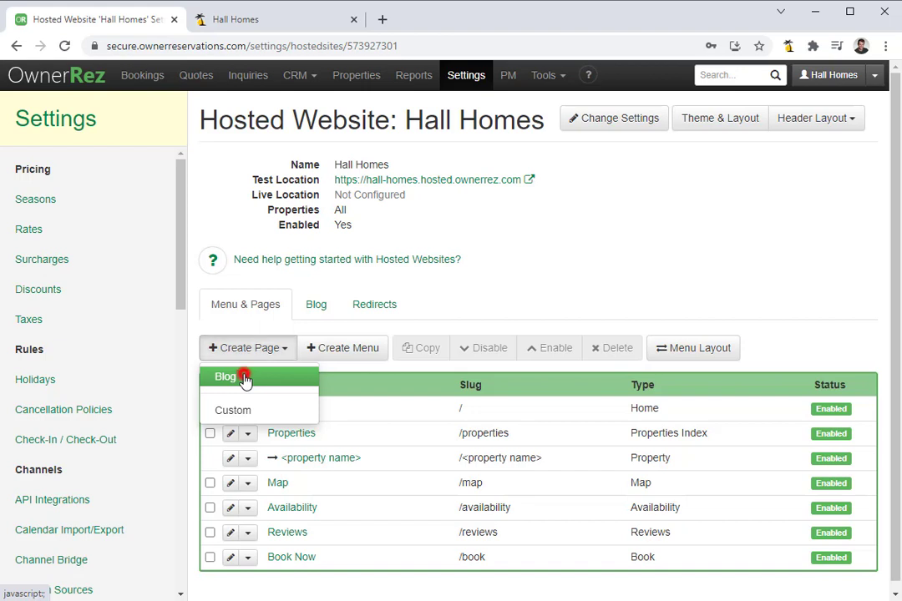
{"action": "left_click", "coordinate": [243, 380]}
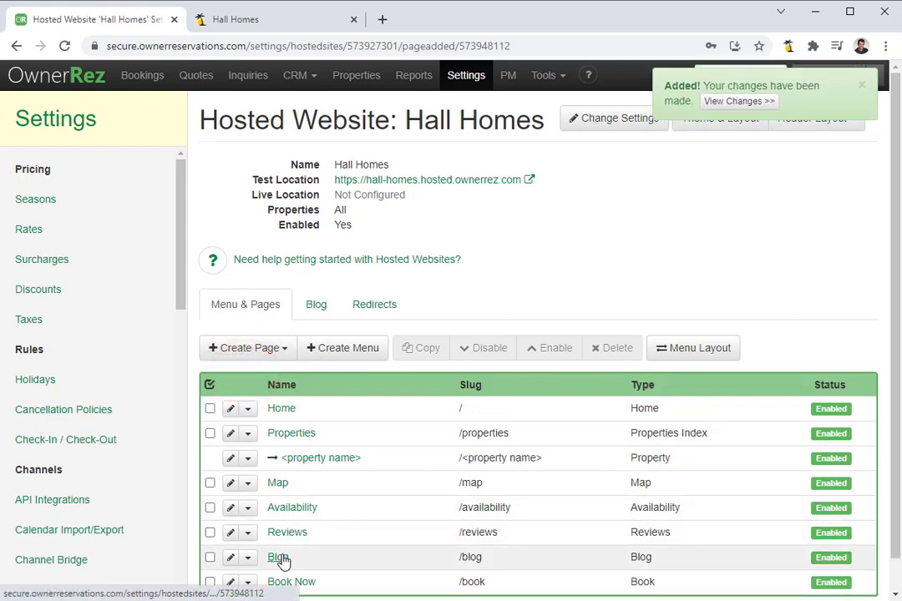
{"action": "left_click", "coordinate": [253, 23]}
Confirm the live site's Blog page is empty, then start a new post from the Blog tab.
{"action": "left_click", "coordinate": [64, 46]}
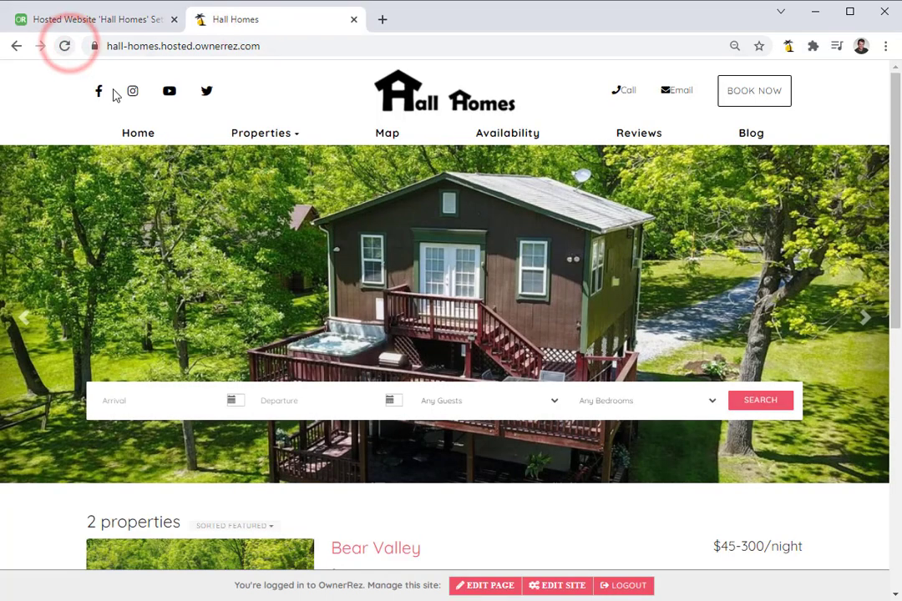
{"action": "left_click", "coordinate": [751, 136]}
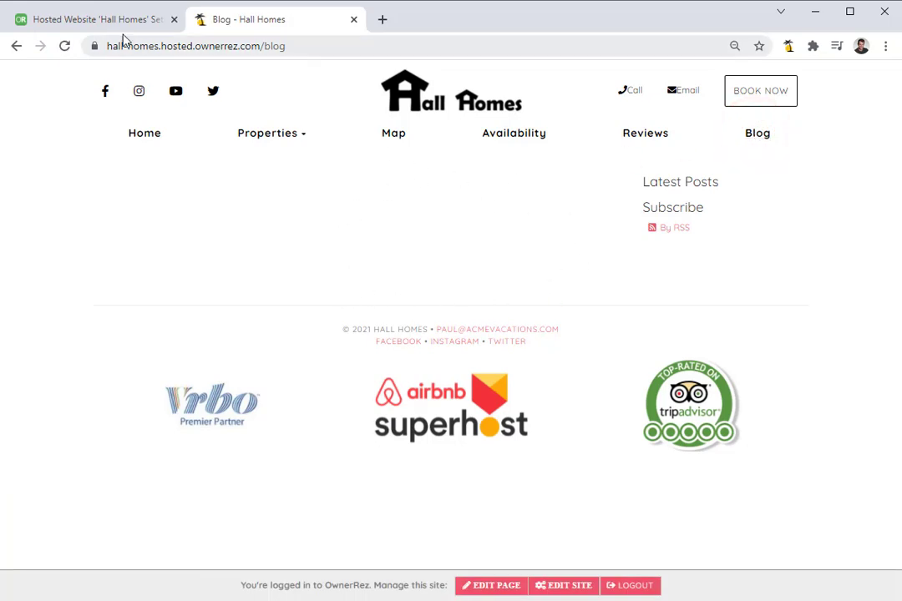
{"action": "left_click", "coordinate": [92, 25]}
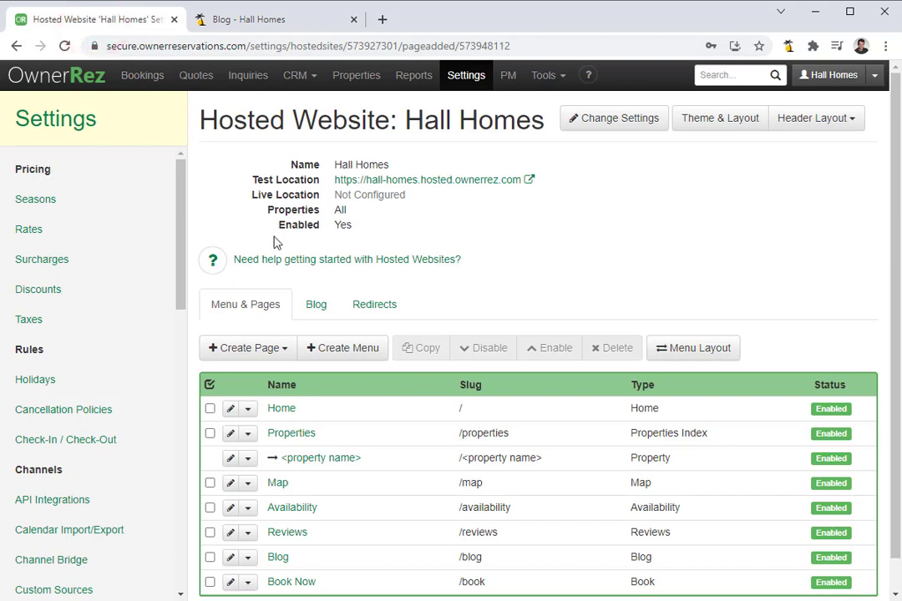
{"action": "left_click", "coordinate": [315, 307]}
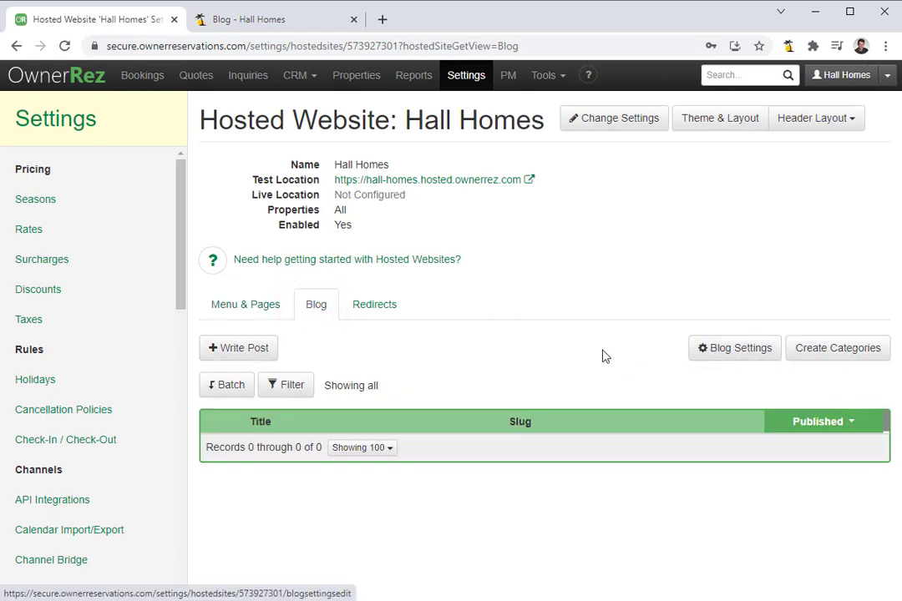
{"action": "left_click", "coordinate": [243, 351]}
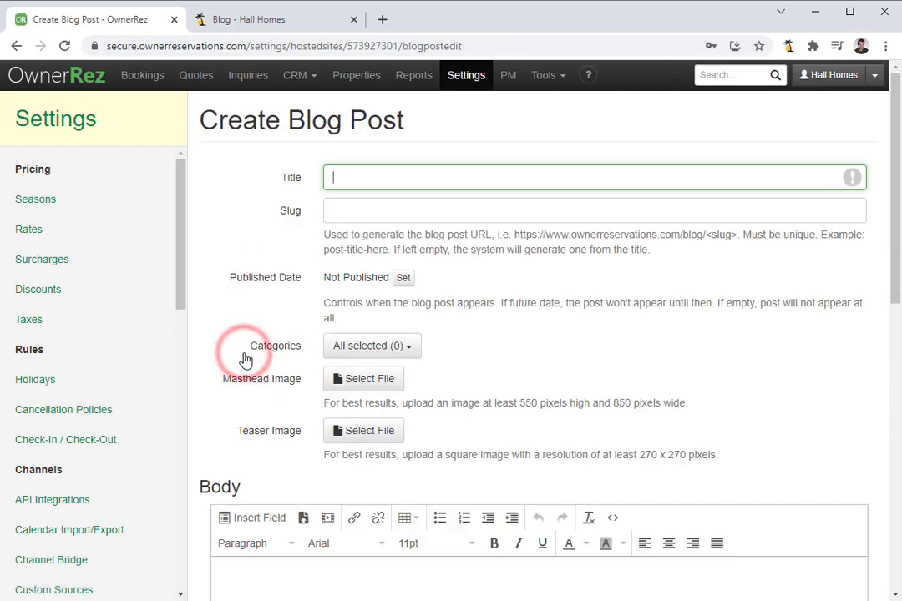
Title the post 'Welcome to my new blog!' and set its published date to 11/01/2021.
{"action": "type", "text": "Welcome to my new blog!"}
{"action": "left_click", "coordinate": [515, 212]}
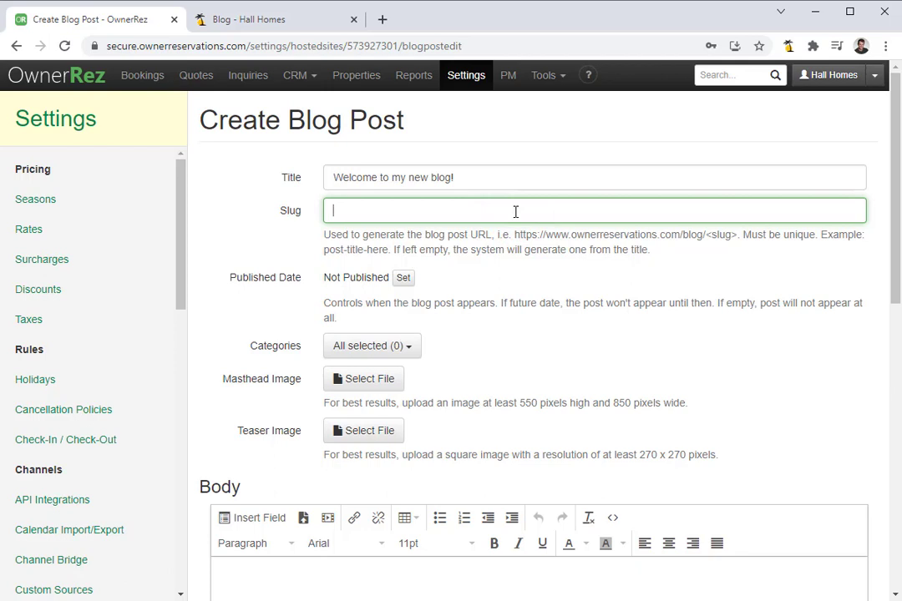
{"action": "left_click", "coordinate": [402, 278]}
{"action": "left_click", "coordinate": [337, 277]}
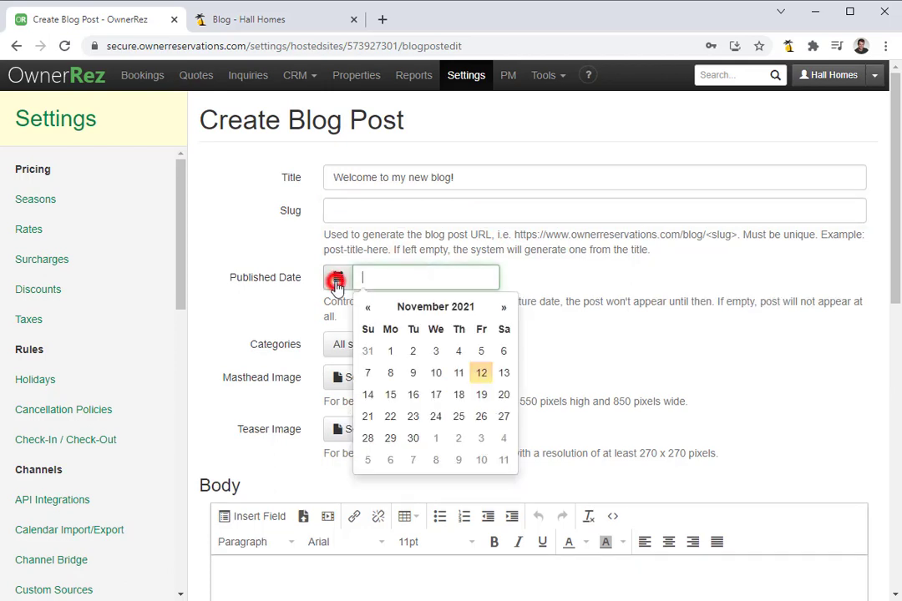
{"action": "left_click", "coordinate": [390, 352]}
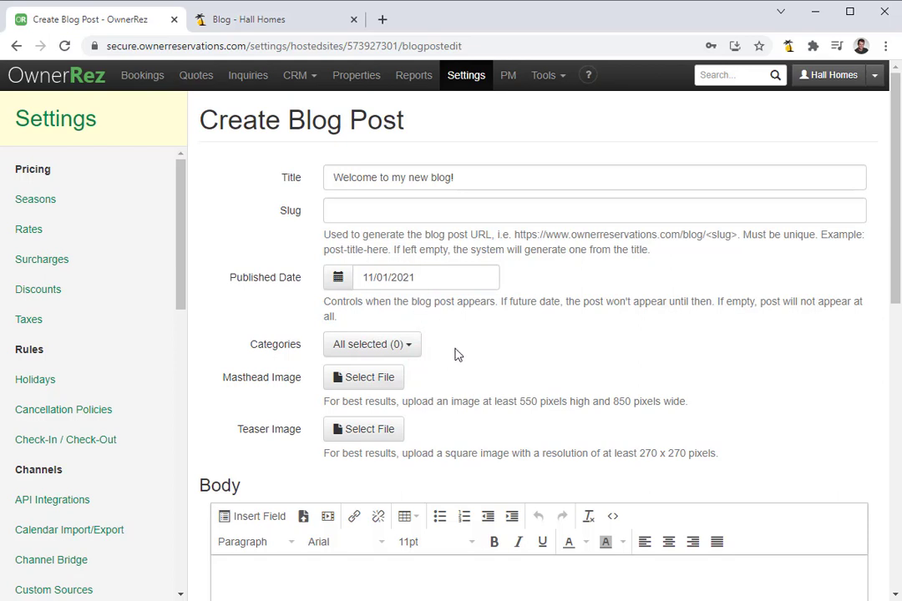
{"action": "left_click", "coordinate": [384, 348]}
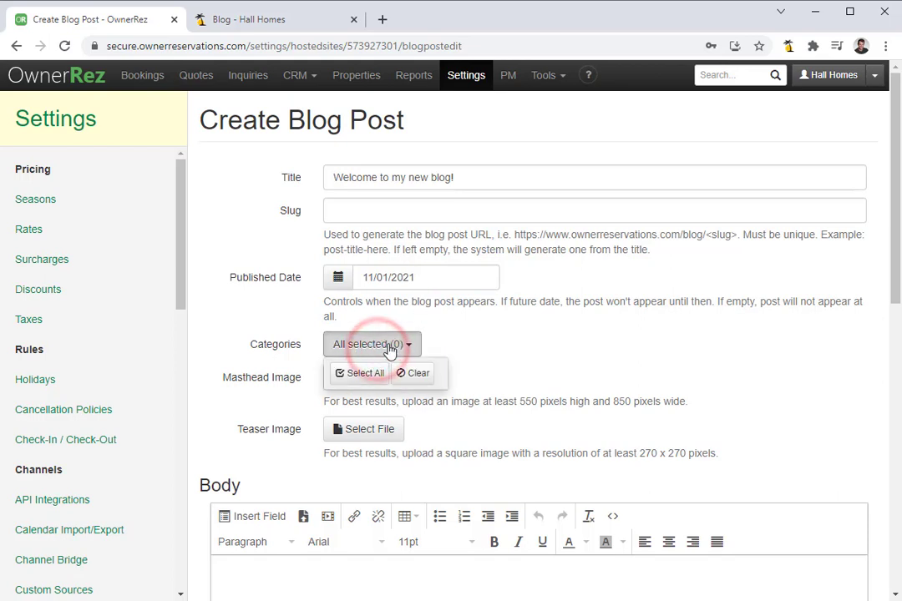
{"action": "left_click", "coordinate": [389, 346]}
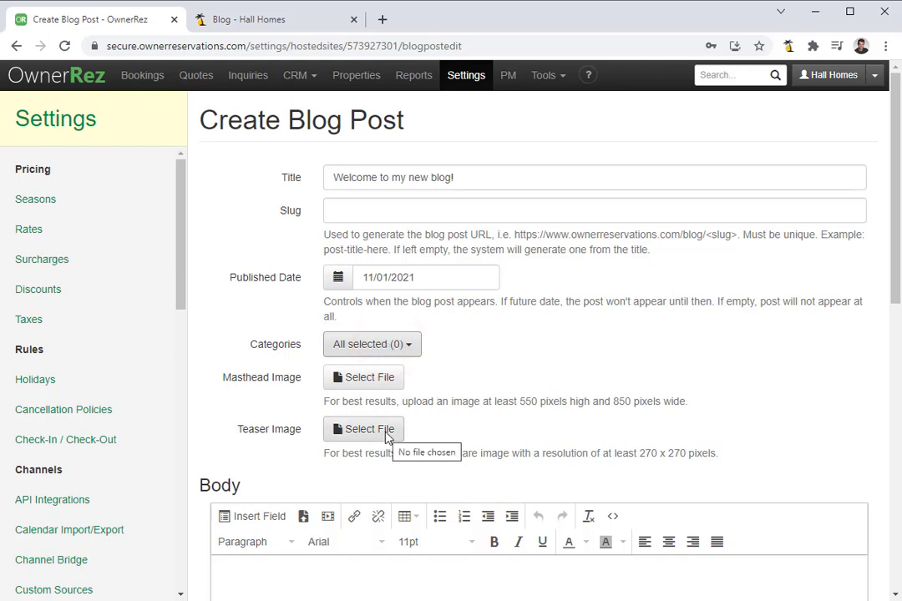
Paste the four-paragraph welcome text as the body and save the post.
{"action": "scroll", "coordinate": [386, 437], "scroll_direction": "down", "scroll_amount": 5}
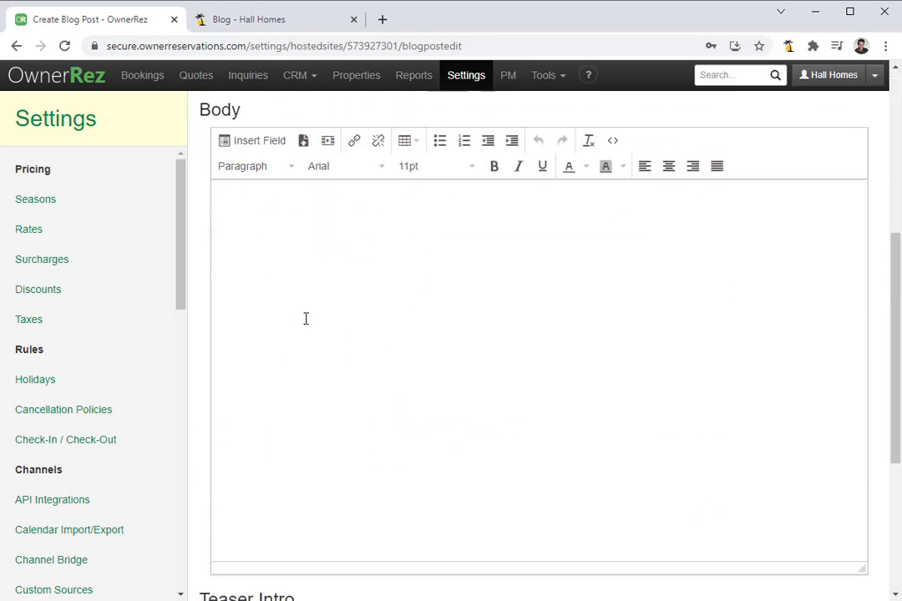
{"action": "type", "text": "Welcome to my new blog! I have waited years for OwnerRez to add this feature to the hosted sites! Now they finally did! Back in the day I used to write blogs for my school newspaper. Now that I have the ability to do this for my business, I can get back into what I love doing! Just an FYI, you can subscribe to my blog with your RSS reader as well! Keep up with my blog for new discount codes soon!"}
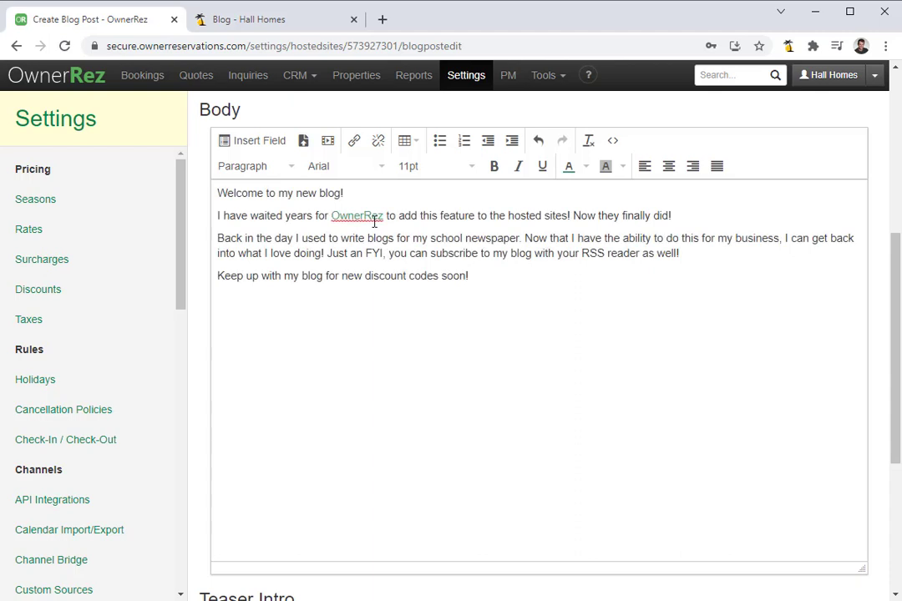
{"action": "scroll", "coordinate": [374, 222], "scroll_direction": "down", "scroll_amount": 3}
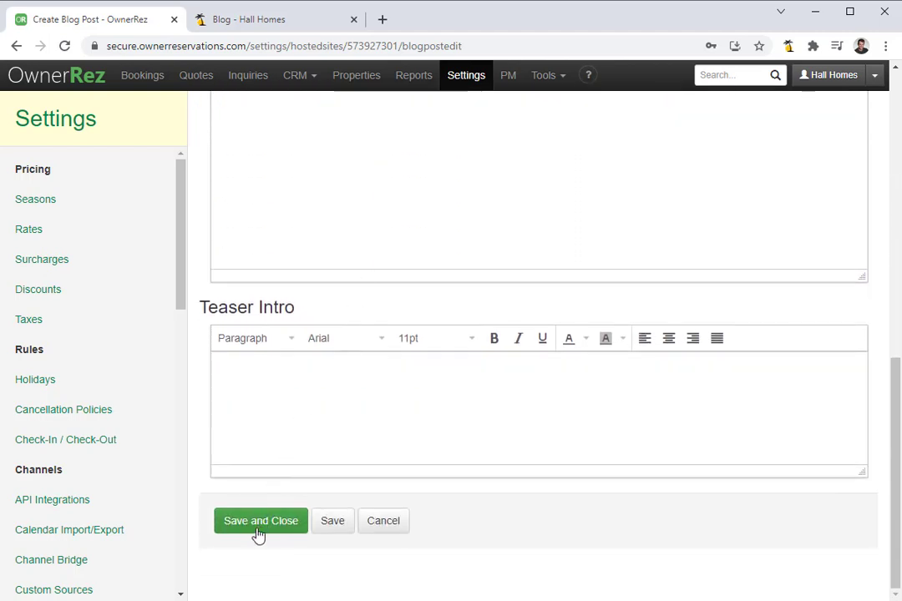
{"action": "left_click", "coordinate": [259, 526]}
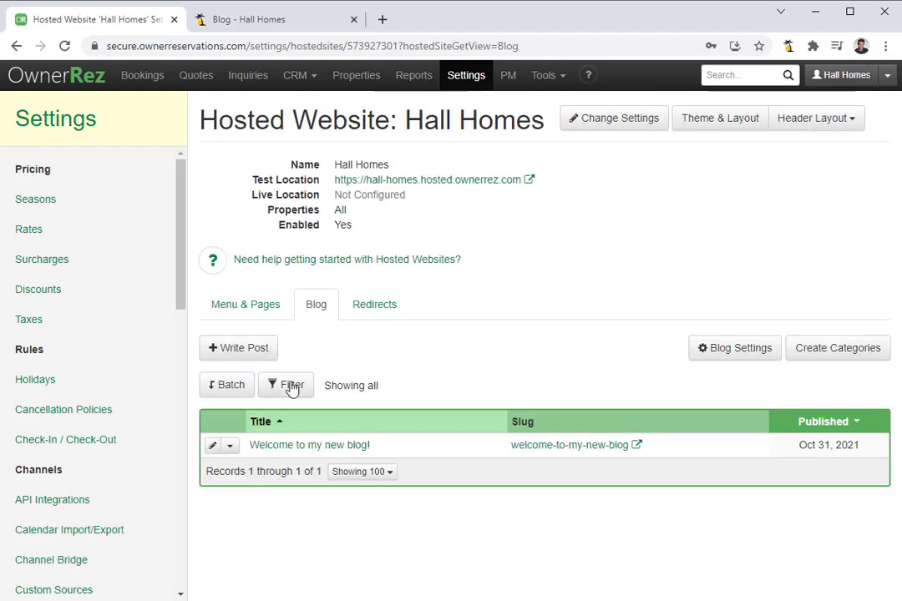
View the Welcome post and the blog's RSS feed on the live site, ending on the blog listing.
{"action": "left_click", "coordinate": [279, 23]}
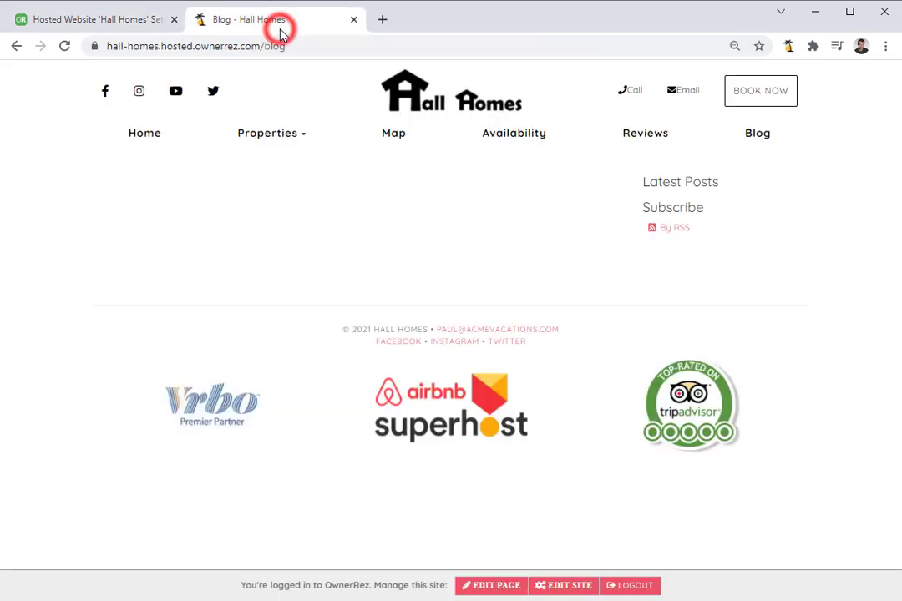
{"action": "left_click", "coordinate": [65, 46]}
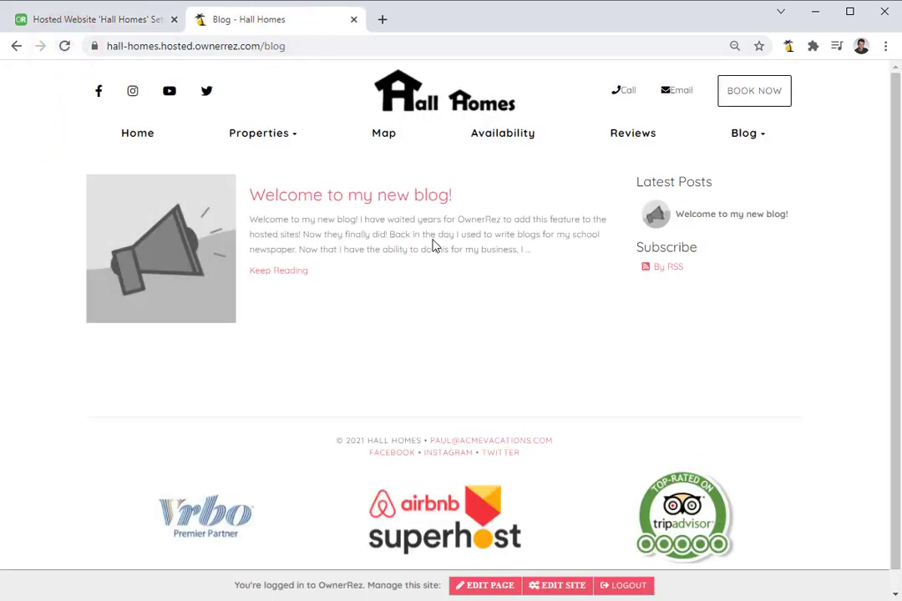
{"action": "left_click", "coordinate": [314, 198]}
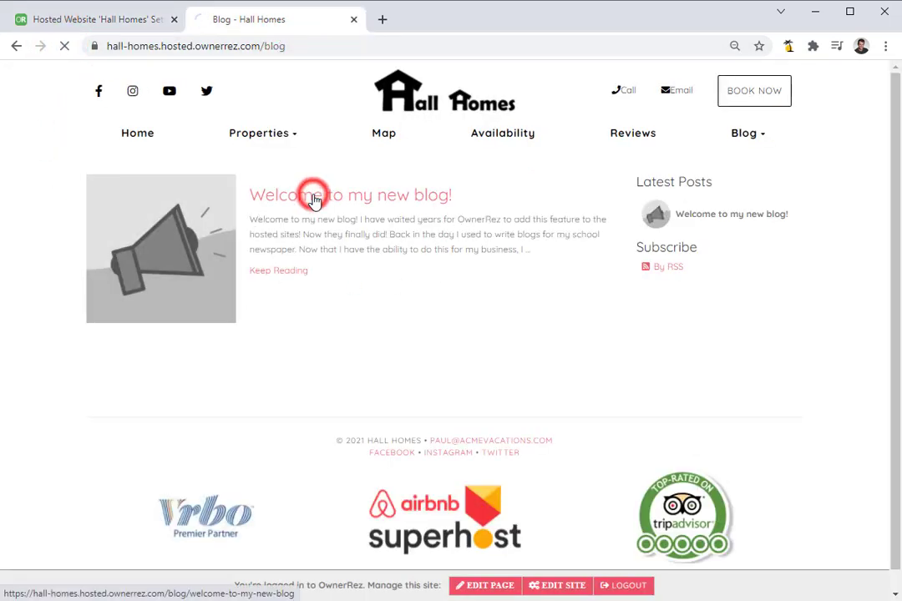
{"action": "scroll", "coordinate": [350, 294], "scroll_direction": "down", "scroll_amount": 3}
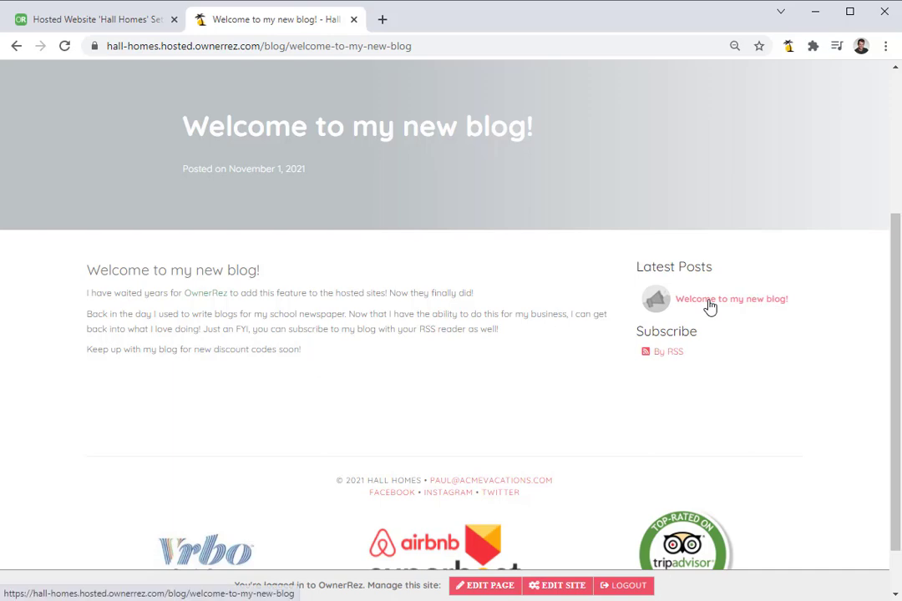
{"action": "left_click", "coordinate": [668, 351]}
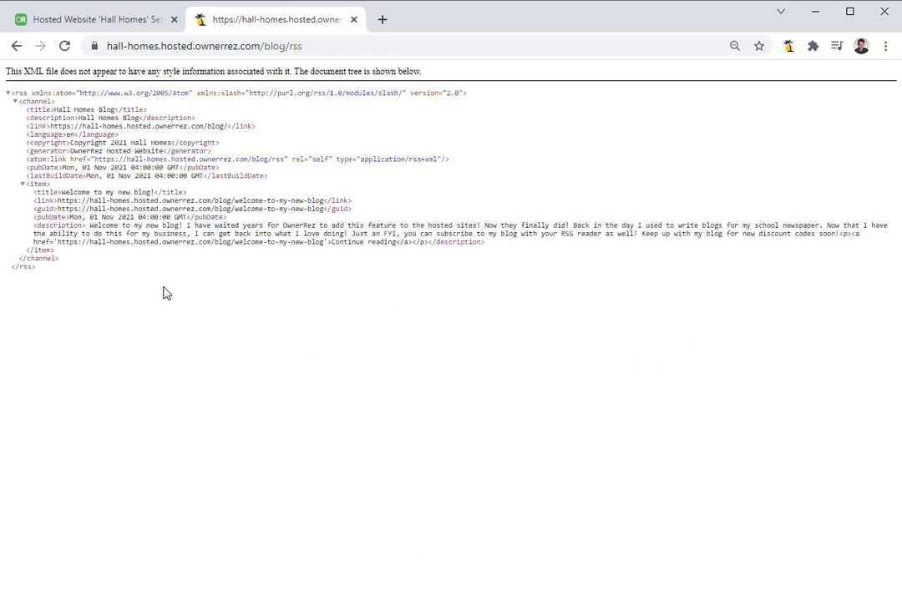
{"action": "key", "text": "alt+Left"}
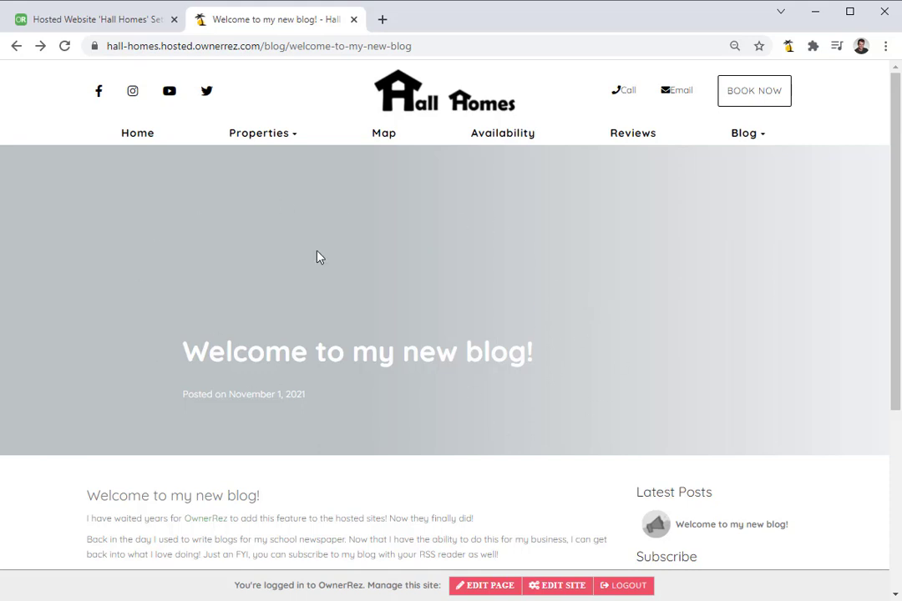
{"action": "key", "text": "alt+Left"}
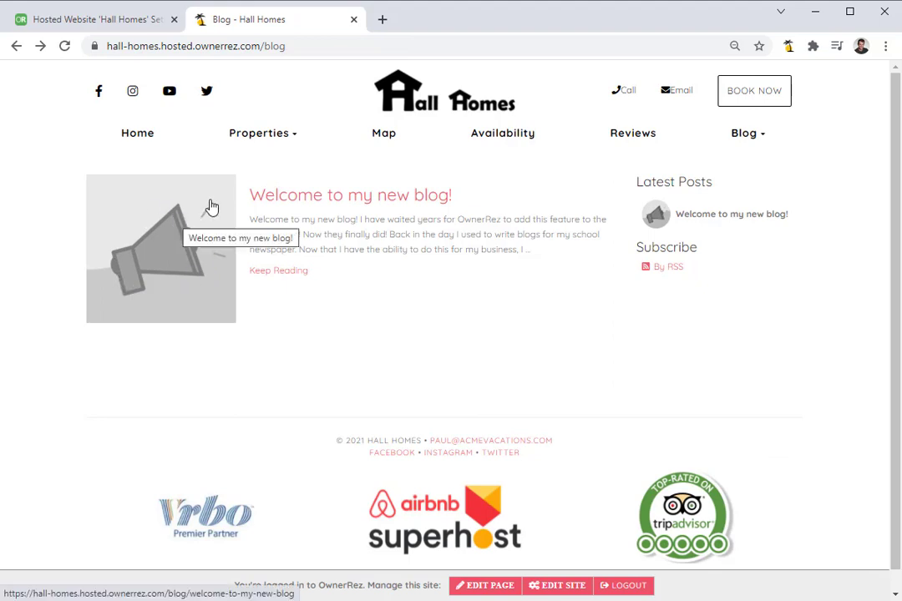
Open the Welcome post and make its entire body bold 18pt text.
{"action": "left_click", "coordinate": [120, 19]}
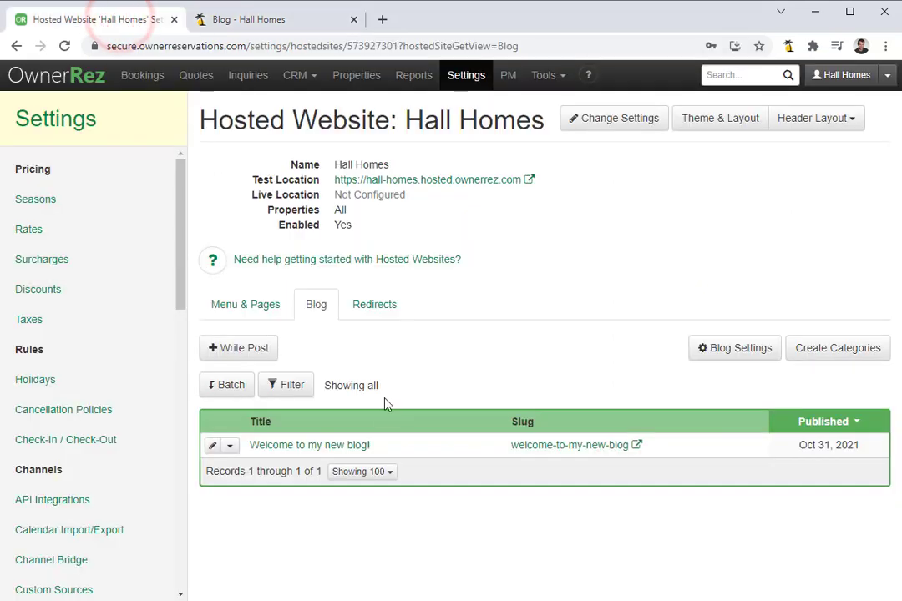
{"action": "left_click", "coordinate": [343, 447]}
{"action": "scroll", "coordinate": [293, 404], "scroll_direction": "down", "scroll_amount": 2}
{"action": "scroll", "coordinate": [293, 403], "scroll_direction": "down", "scroll_amount": 2}
{"action": "left_click_drag", "start_coordinate": [514, 370], "coordinate": [205, 256]}
{"action": "left_click", "coordinate": [429, 243]}
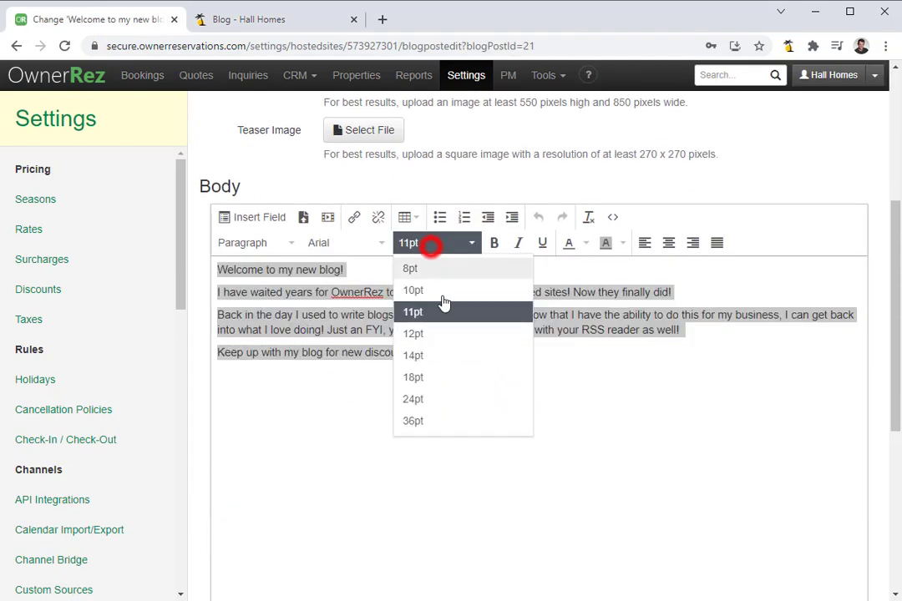
{"action": "left_click", "coordinate": [443, 375]}
{"action": "left_click", "coordinate": [494, 243]}
Insert smiley emojis after 'soon!' in the last sentence and after 'blog!' in the first line.
{"action": "left_click", "coordinate": [732, 490]}
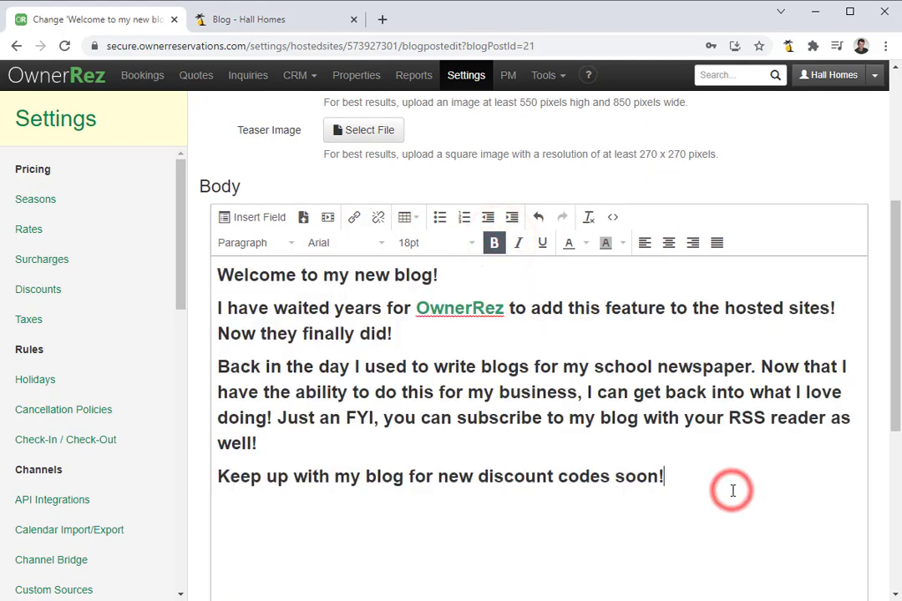
{"action": "type", "text": "😃"}
{"action": "left_click", "coordinate": [465, 277]}
{"action": "type", "text": "😃"}
{"action": "scroll", "coordinate": [467, 278], "scroll_direction": "up", "scroll_amount": 3}
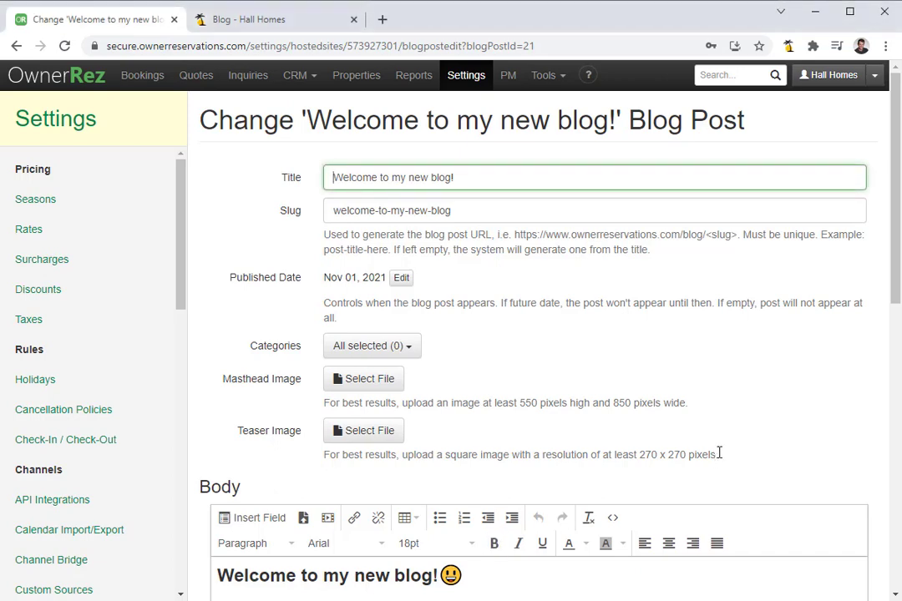
Attach Teaser.png as the teaser image and Masthead.png as the masthead, then save the post.
{"action": "left_click", "coordinate": [376, 434]}
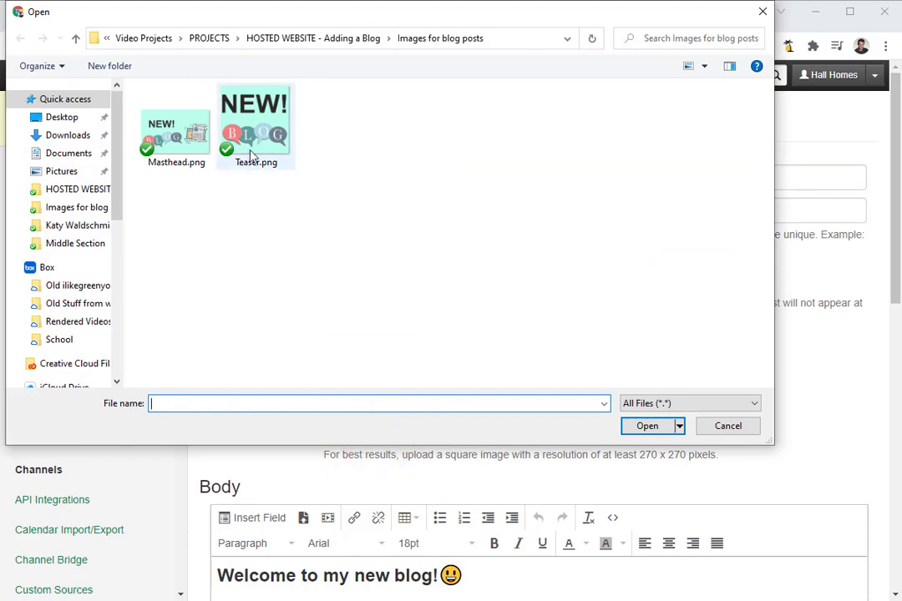
{"action": "left_click", "coordinate": [253, 133]}
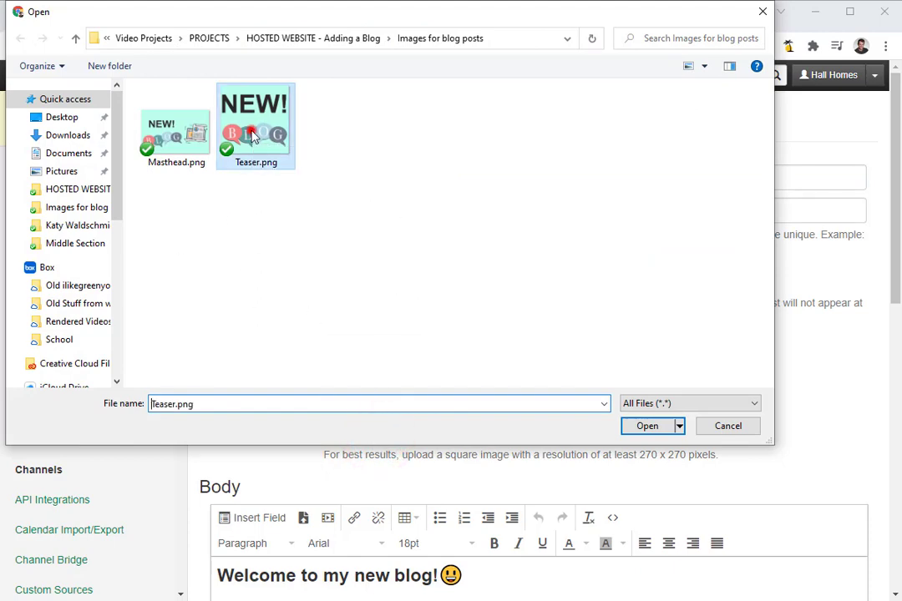
{"action": "left_click", "coordinate": [649, 426]}
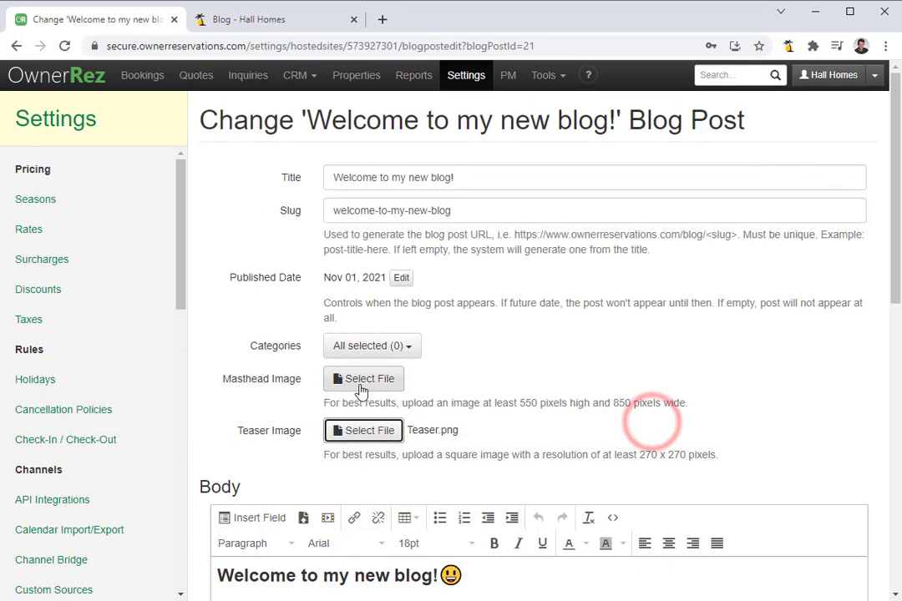
{"action": "left_click", "coordinate": [361, 386]}
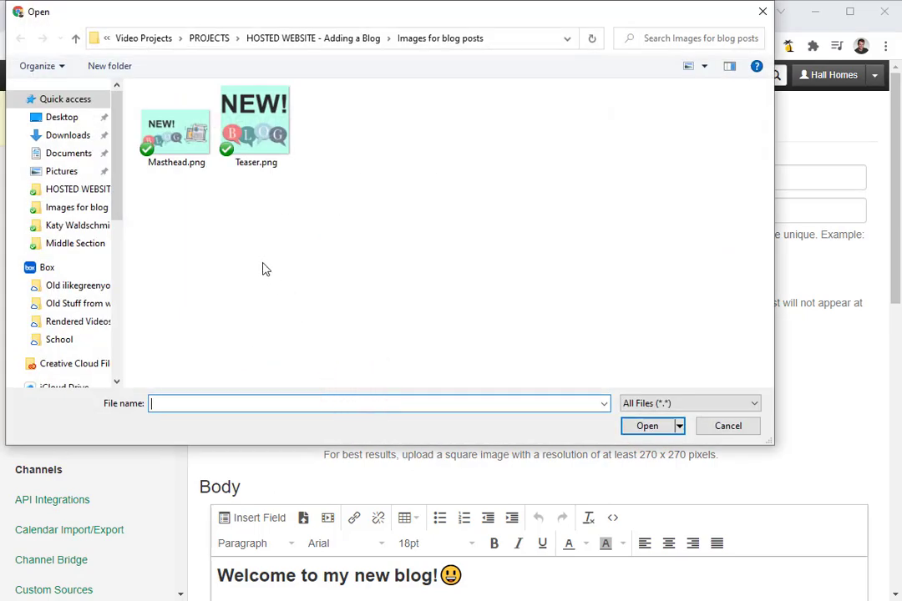
{"action": "left_click", "coordinate": [182, 138]}
{"action": "left_click", "coordinate": [643, 428]}
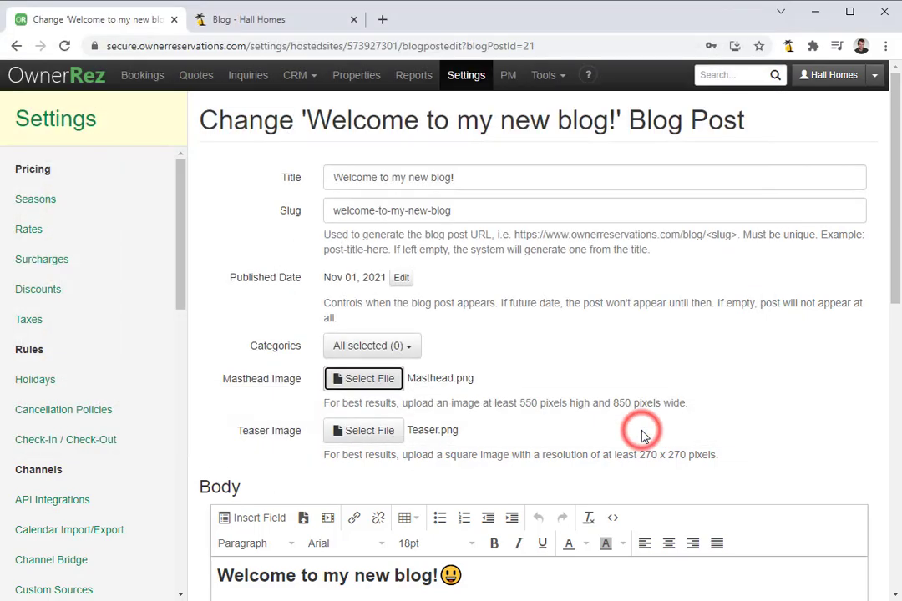
{"action": "scroll", "coordinate": [643, 432], "scroll_direction": "down", "scroll_amount": 5}
{"action": "scroll", "coordinate": [643, 436], "scroll_direction": "down", "scroll_amount": 3}
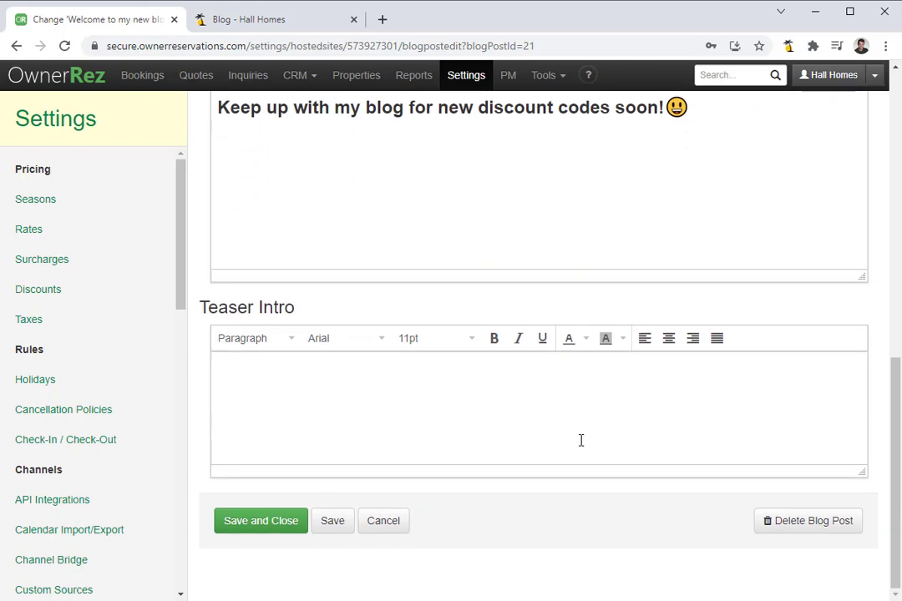
{"action": "left_click", "coordinate": [267, 521]}
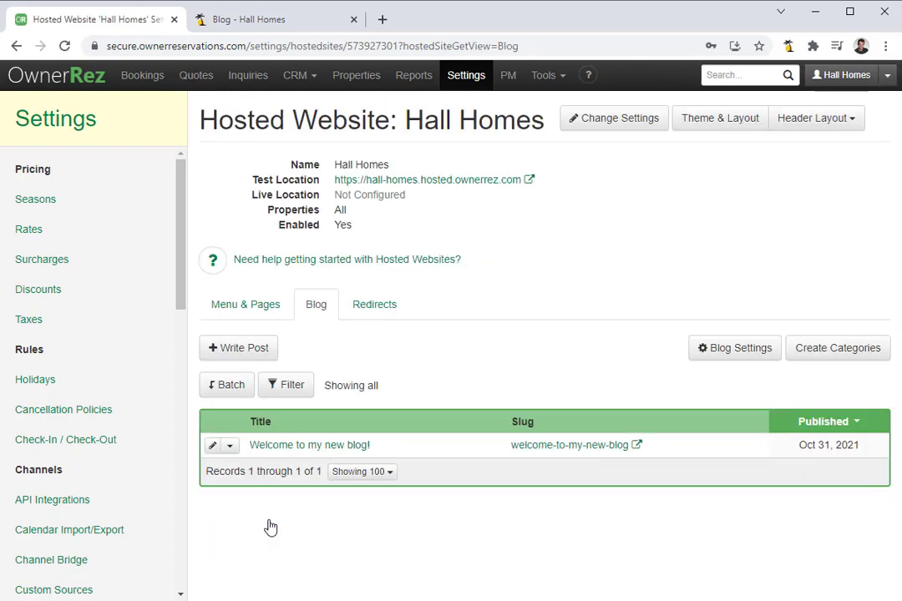
{"action": "left_click", "coordinate": [260, 25]}
{"action": "left_click", "coordinate": [63, 47]}
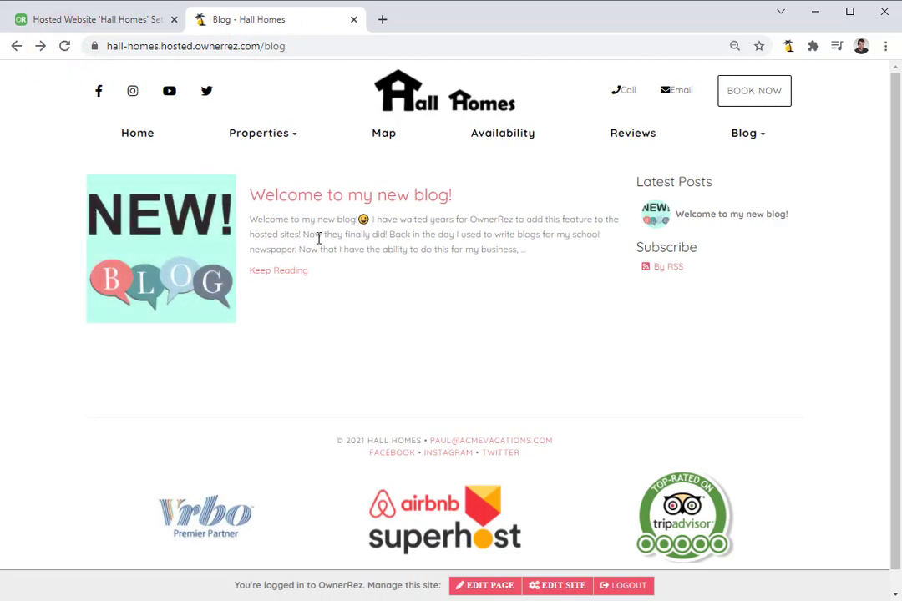
{"action": "left_click", "coordinate": [355, 196]}
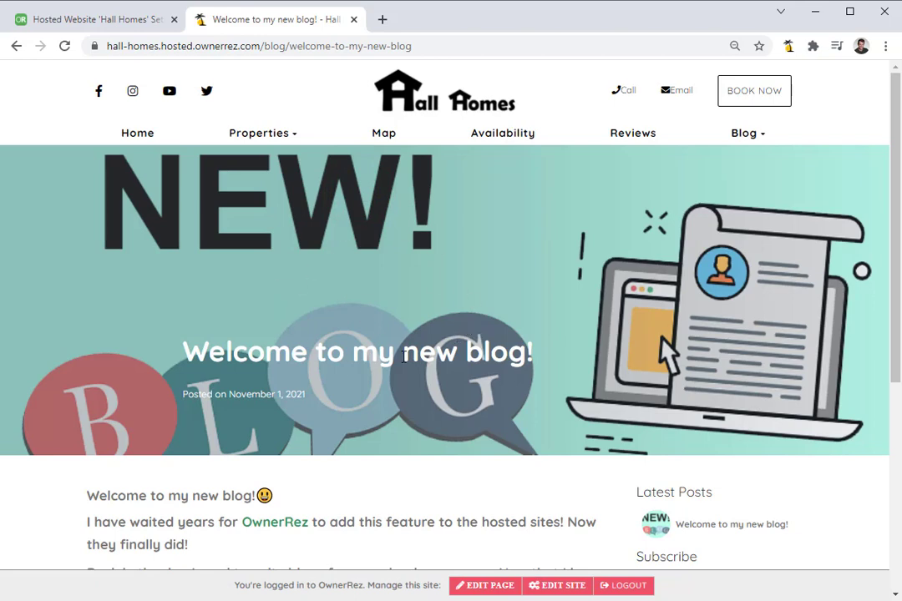
{"action": "left_click", "coordinate": [143, 21]}
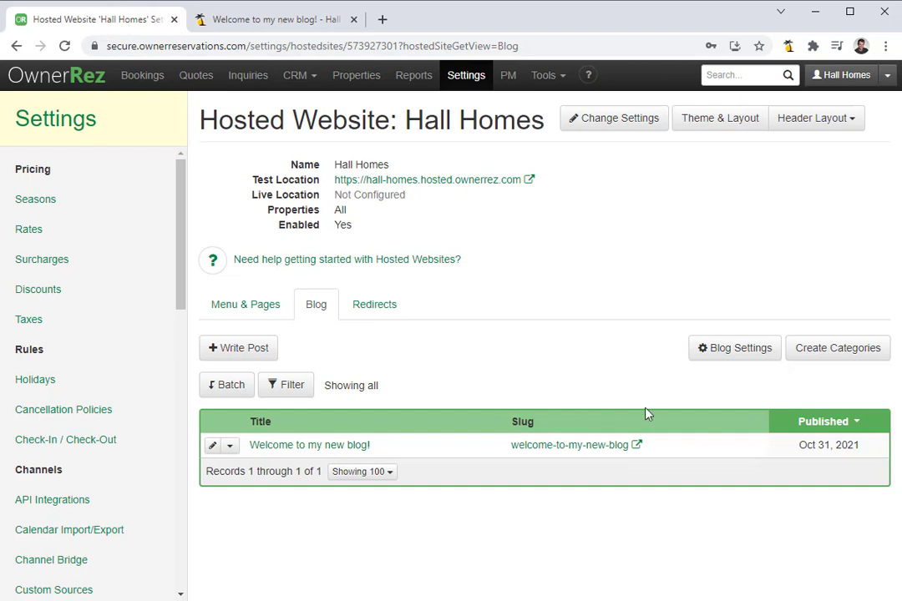
Add the Announcements and Promotions categories to the blog and save them.
{"action": "left_click", "coordinate": [854, 356]}
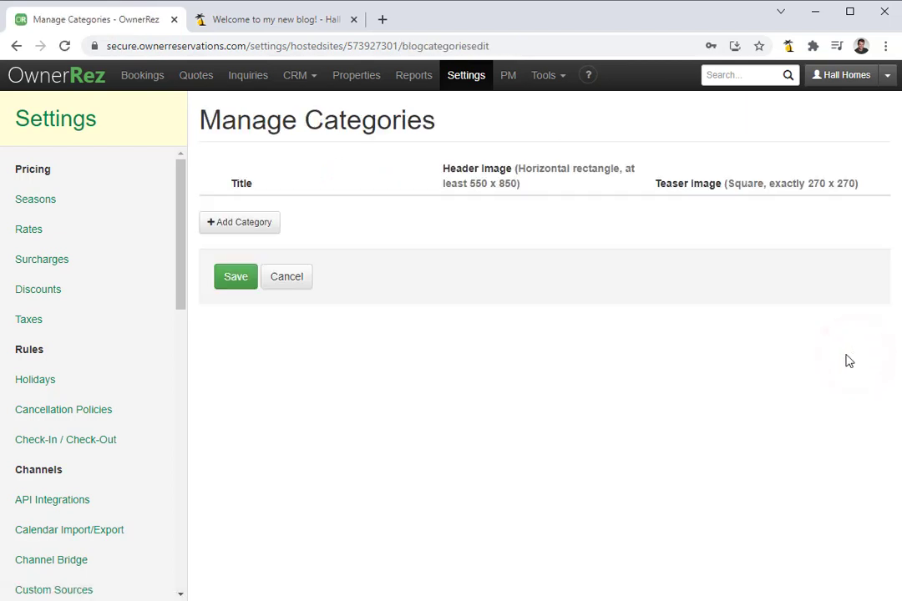
{"action": "left_click", "coordinate": [261, 223]}
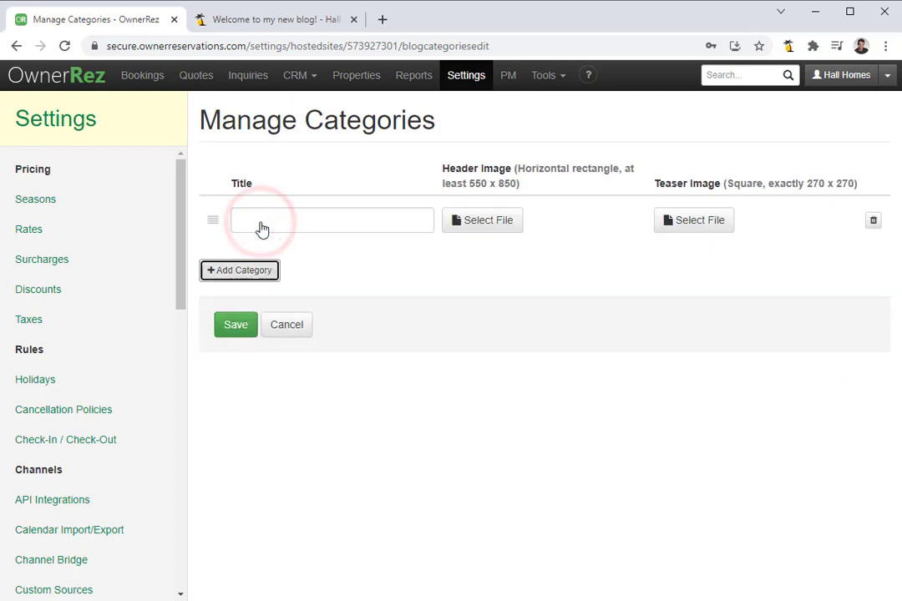
{"action": "left_click", "coordinate": [261, 222]}
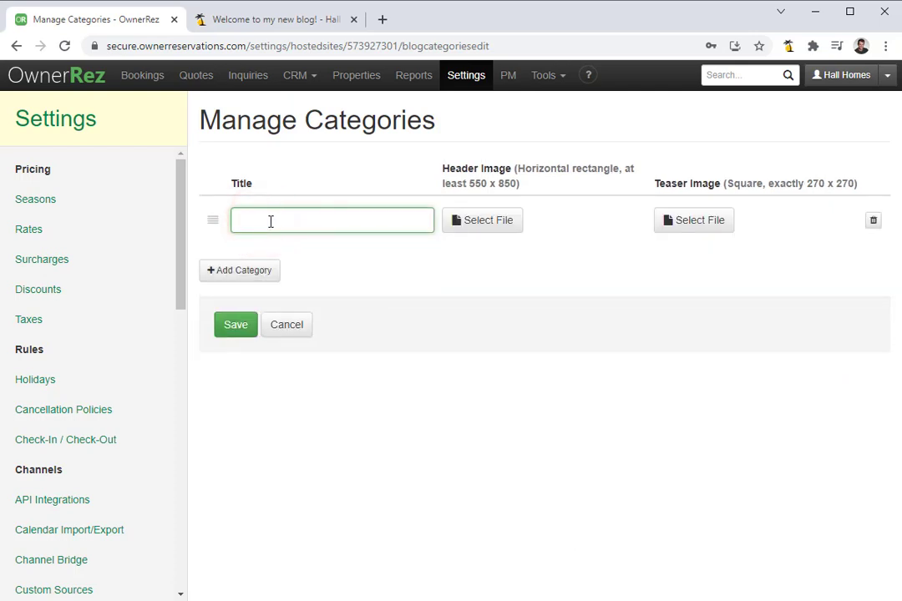
{"action": "type", "text": "Announcement"}
{"action": "left_click", "coordinate": [263, 276]}
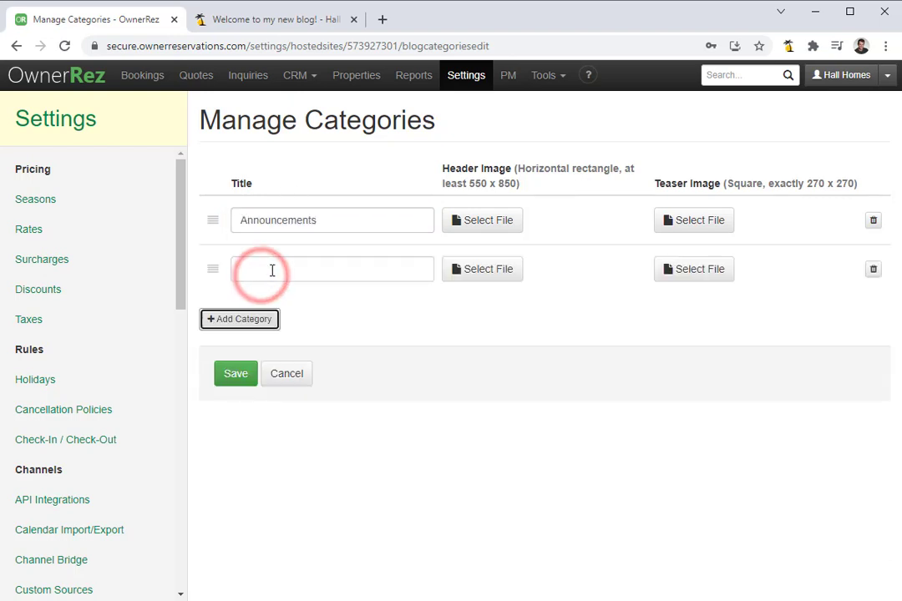
{"action": "left_click", "coordinate": [284, 266]}
{"action": "type", "text": "Promotions"}
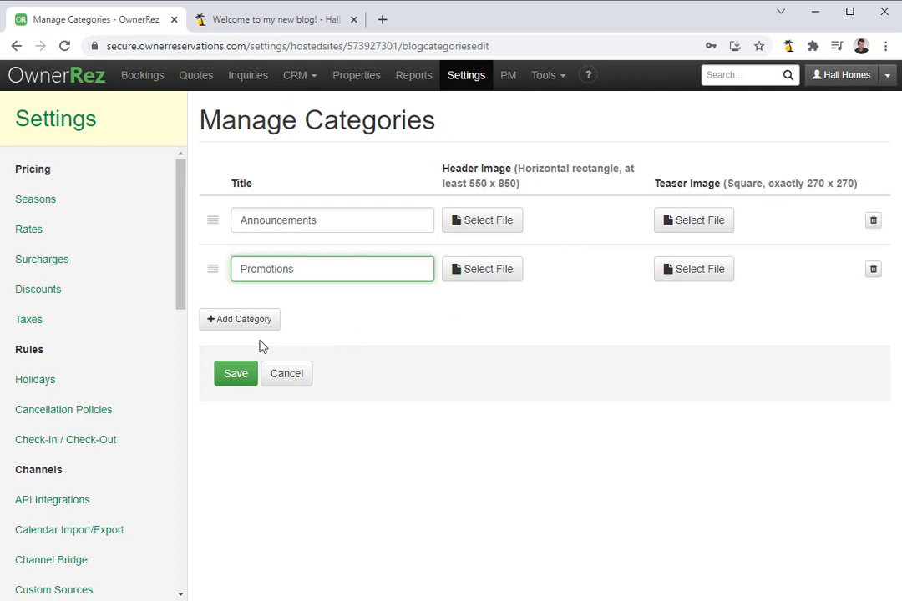
{"action": "left_click", "coordinate": [227, 382]}
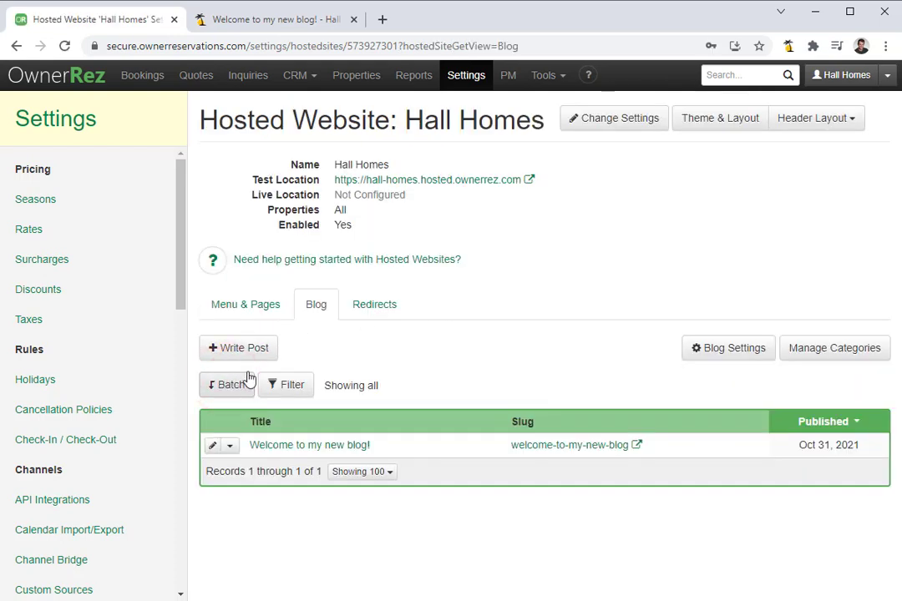
Tag the 'Welcome to my new blog!' post with Announcements and save it.
{"action": "left_click", "coordinate": [328, 445]}
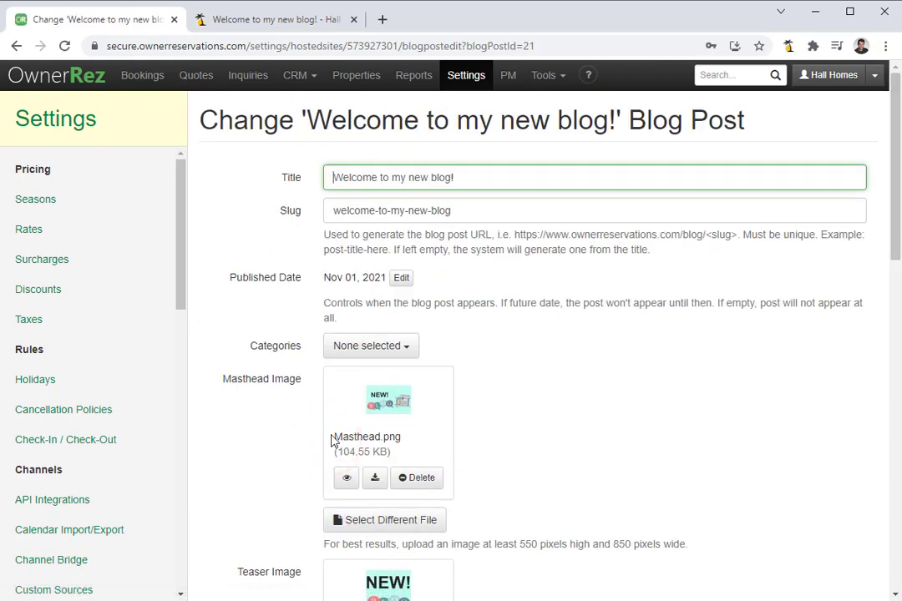
{"action": "left_click", "coordinate": [402, 349]}
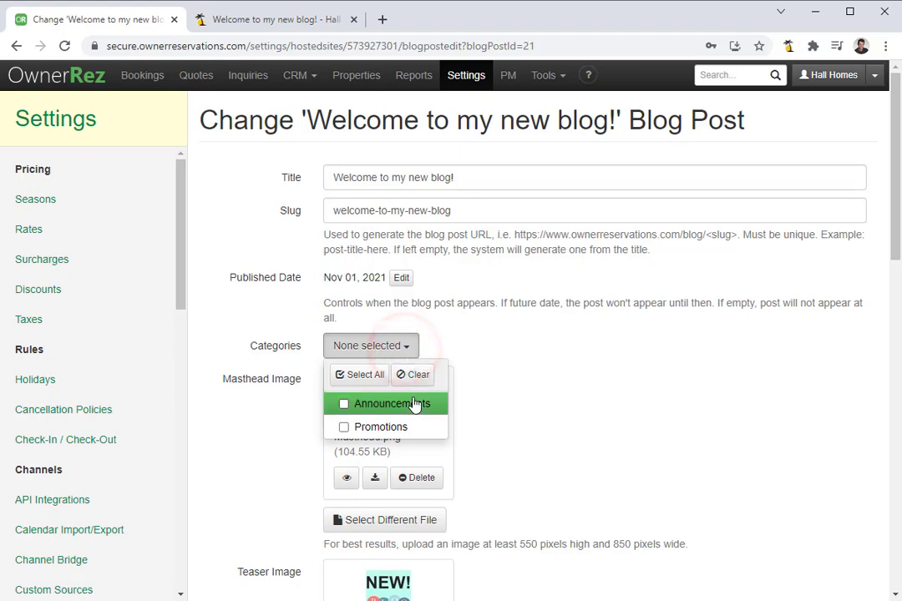
{"action": "left_click", "coordinate": [412, 408]}
{"action": "scroll", "coordinate": [519, 442], "scroll_direction": "down", "scroll_amount": 6}
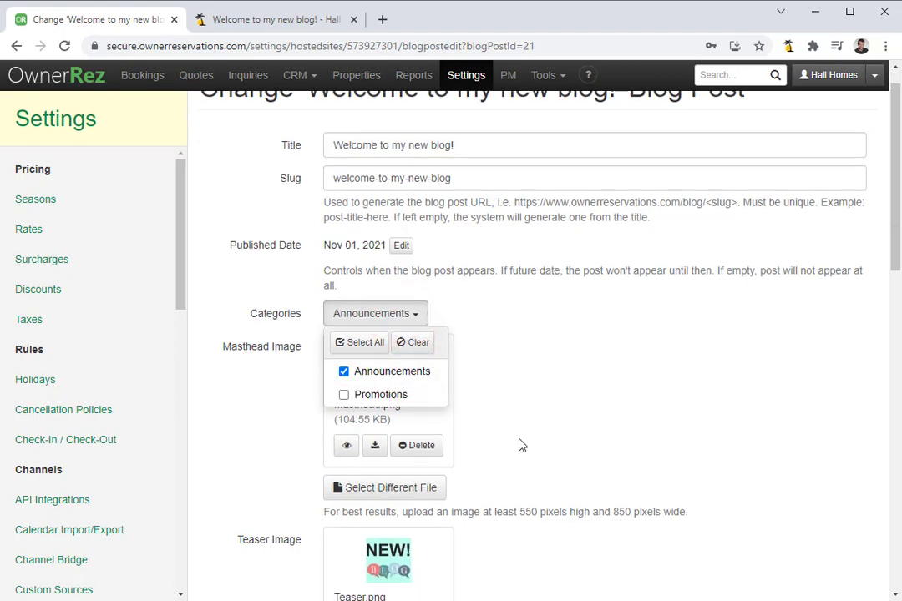
{"action": "scroll", "coordinate": [354, 535], "scroll_direction": "down", "scroll_amount": 5}
{"action": "left_click", "coordinate": [268, 520]}
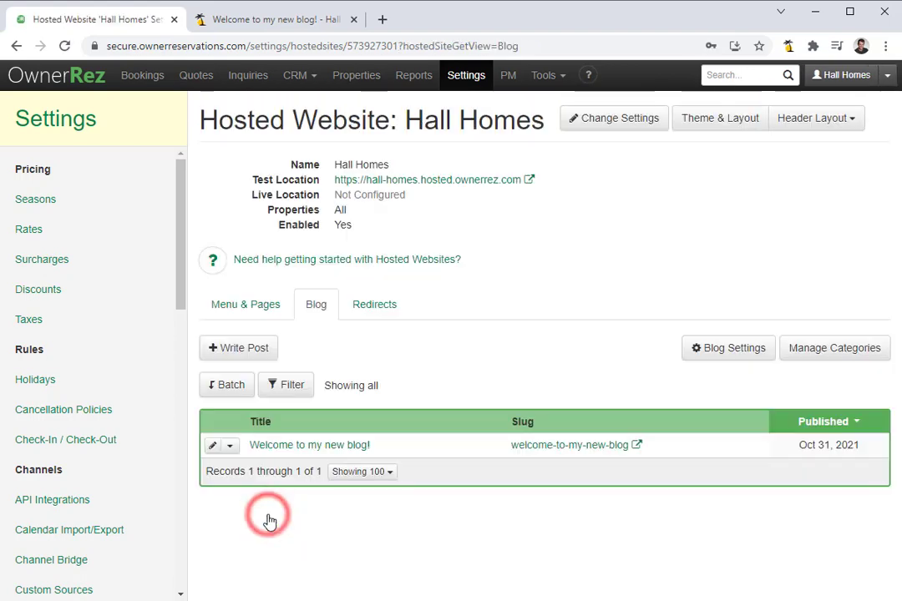
{"action": "left_click", "coordinate": [311, 20]}
{"action": "left_click", "coordinate": [64, 46]}
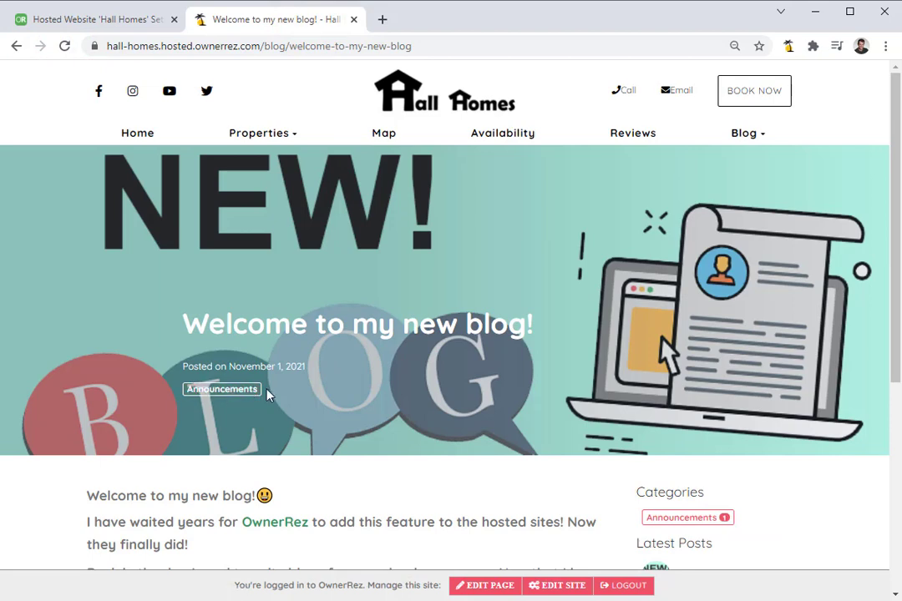
{"action": "scroll", "coordinate": [268, 396], "scroll_direction": "down", "scroll_amount": 4}
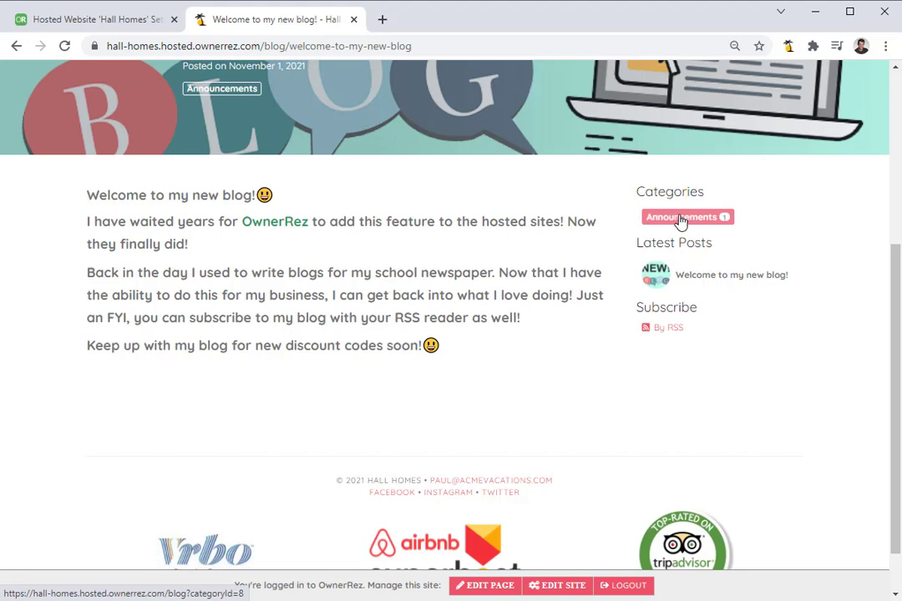
{"action": "left_click", "coordinate": [116, 25]}
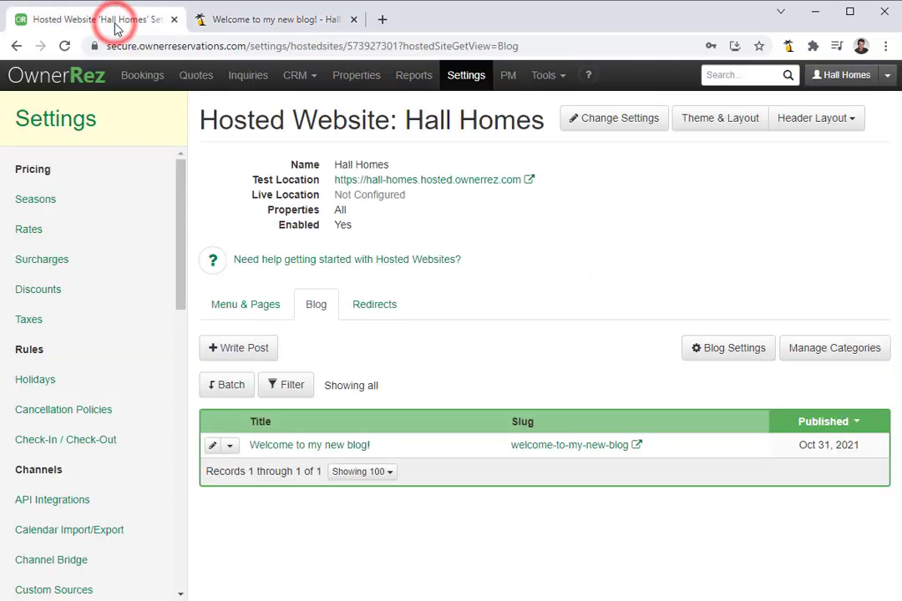
{"action": "left_click", "coordinate": [254, 349]}
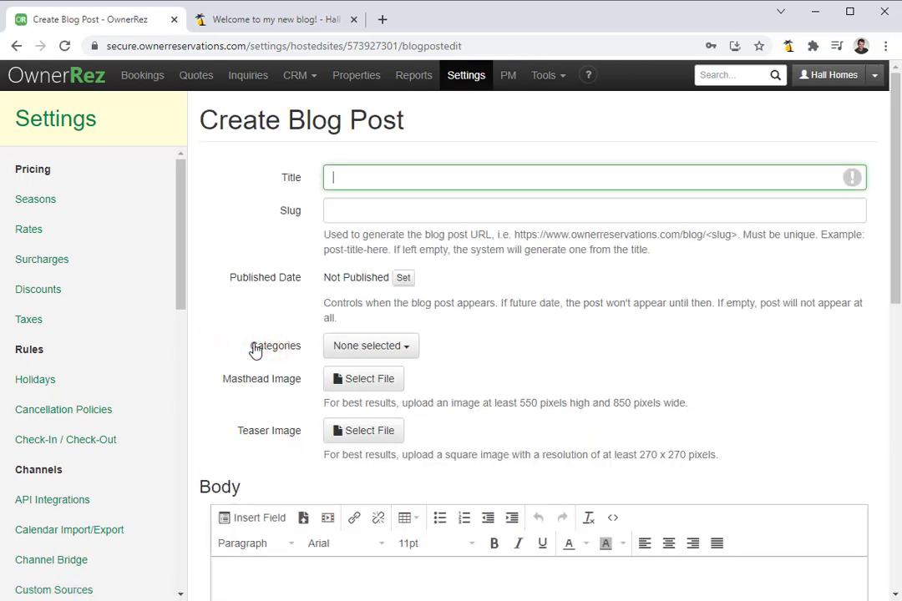
Date the new post 11/07/2021 and file it under Promotions.
{"action": "left_click", "coordinate": [403, 278]}
{"action": "left_click", "coordinate": [338, 281]}
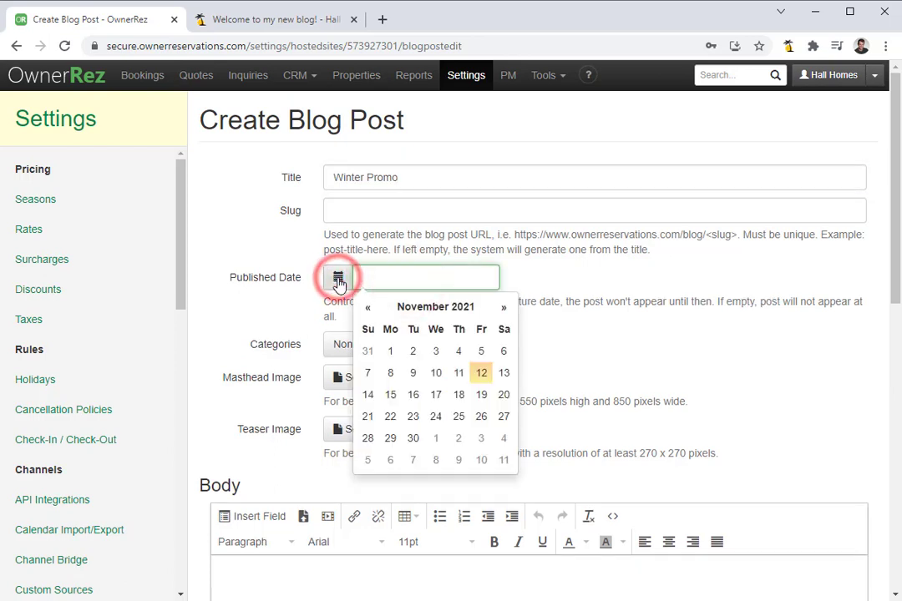
{"action": "left_click", "coordinate": [368, 378]}
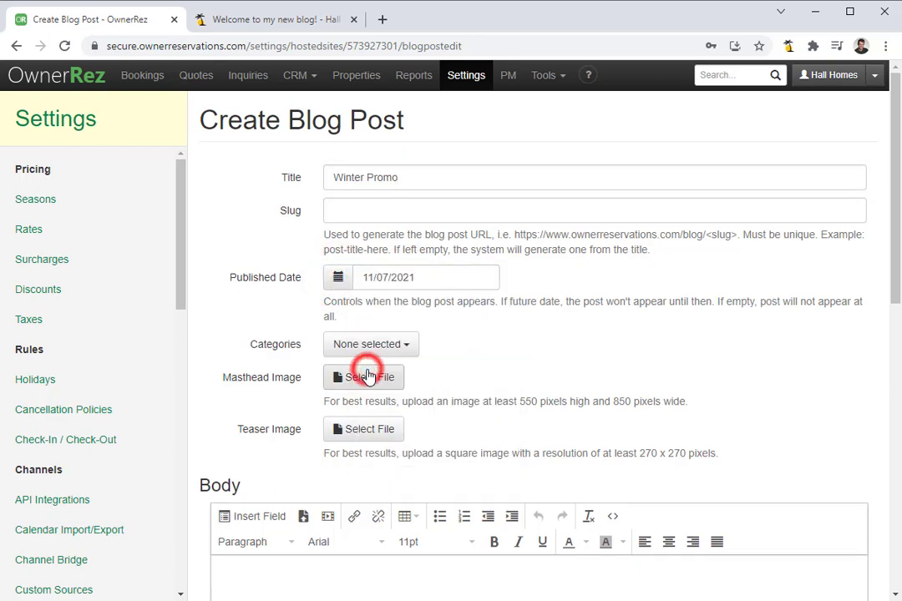
{"action": "left_click", "coordinate": [387, 345]}
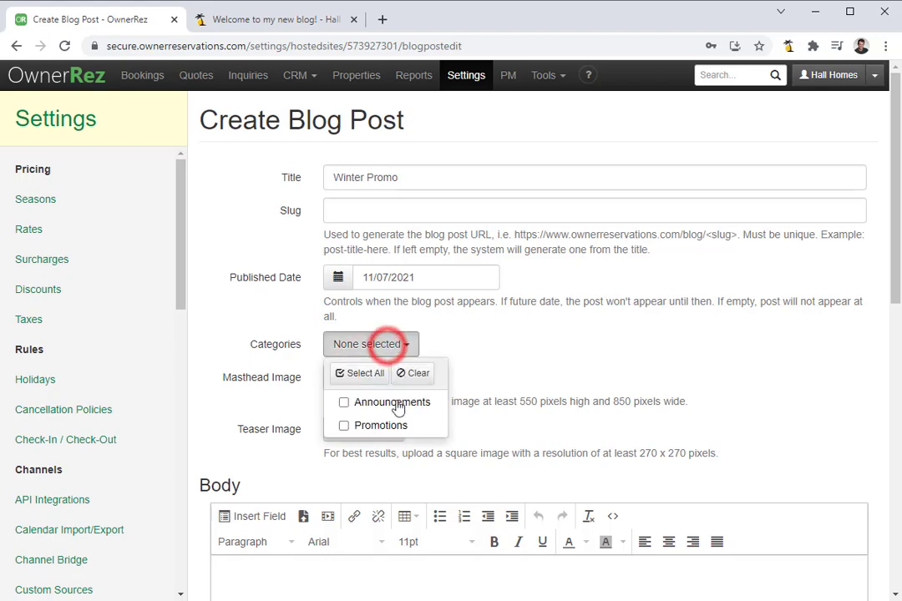
{"action": "left_click", "coordinate": [399, 426]}
{"action": "left_click", "coordinate": [525, 351]}
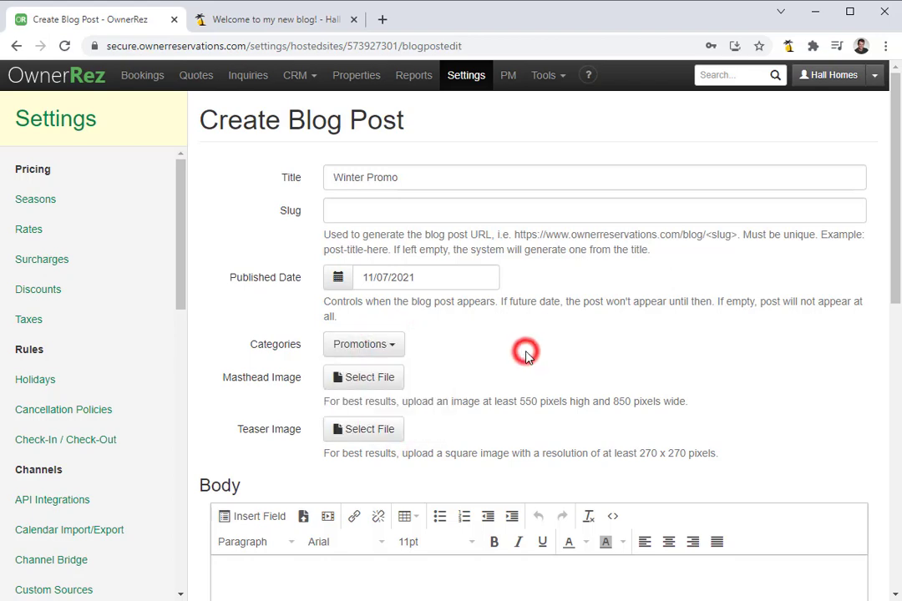
Paste the holiday discount announcement as the body and save the Winter Promo post.
{"action": "scroll", "coordinate": [525, 357], "scroll_direction": "down", "scroll_amount": 3}
{"action": "scroll", "coordinate": [527, 351], "scroll_direction": "down", "scroll_amount": 1}
{"action": "type", "text": "Happy Holidays Everyone!🎄⛄ Now that I have this awesome blog, I figured I'd give out some discount codes to those that take the time to read my posts. First and foremost, BOOK SOON! Availability is limited, so if you'd like to stay at one of our lovely cabins, act now!! If you're ready to book, use this code to receive 20% off your booking: WINTERPROMO2021 Look out for more promo codes throughout the new year!"}
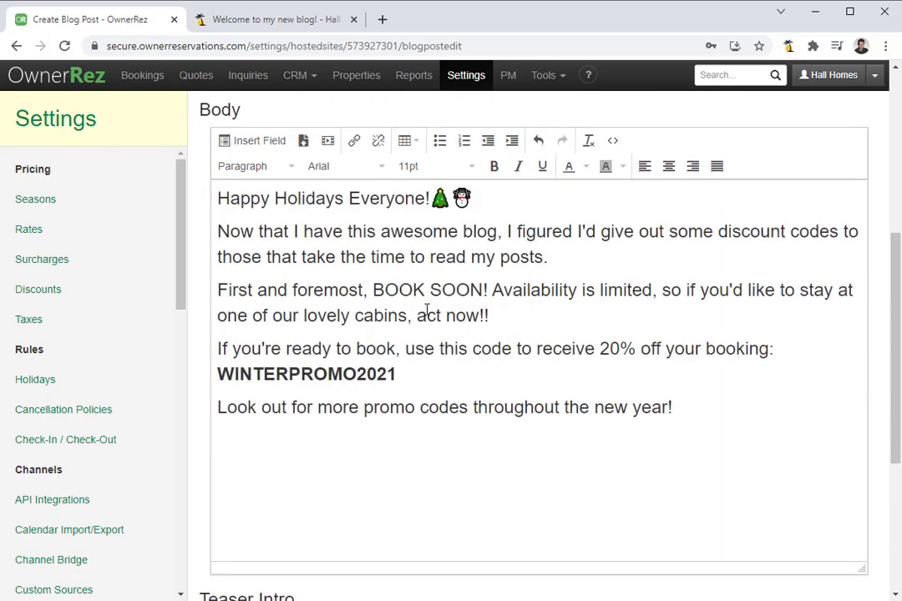
{"action": "scroll", "coordinate": [426, 310], "scroll_direction": "down", "scroll_amount": 3}
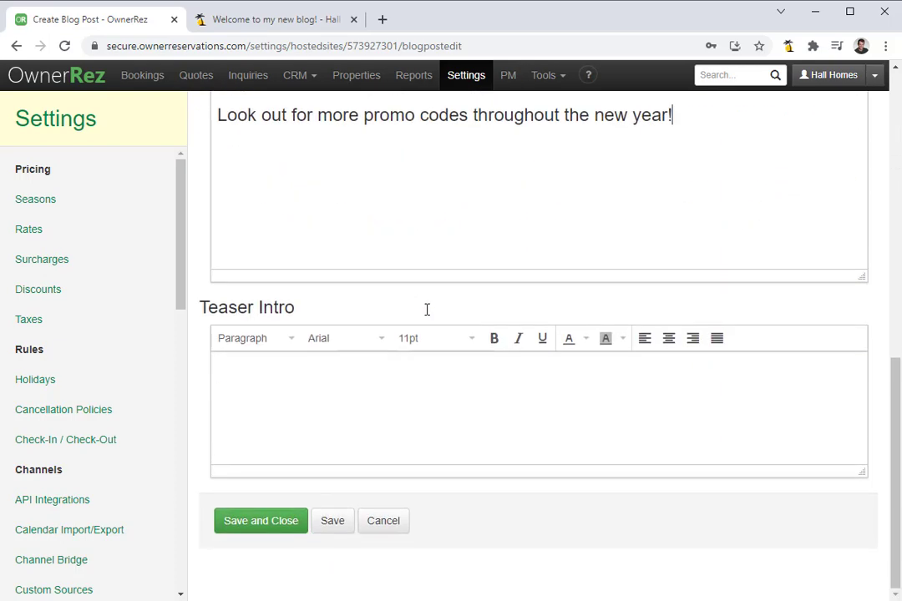
{"action": "left_click", "coordinate": [258, 522]}
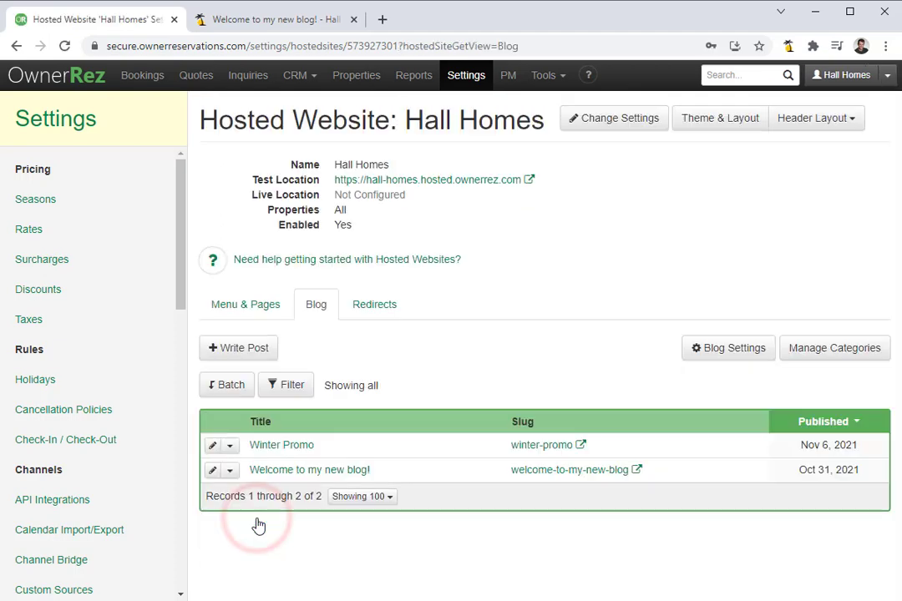
{"action": "left_click", "coordinate": [266, 21]}
Check that Winter Promo is listed on the public blog, then return to OwnerRez website settings.
{"action": "left_click", "coordinate": [746, 135]}
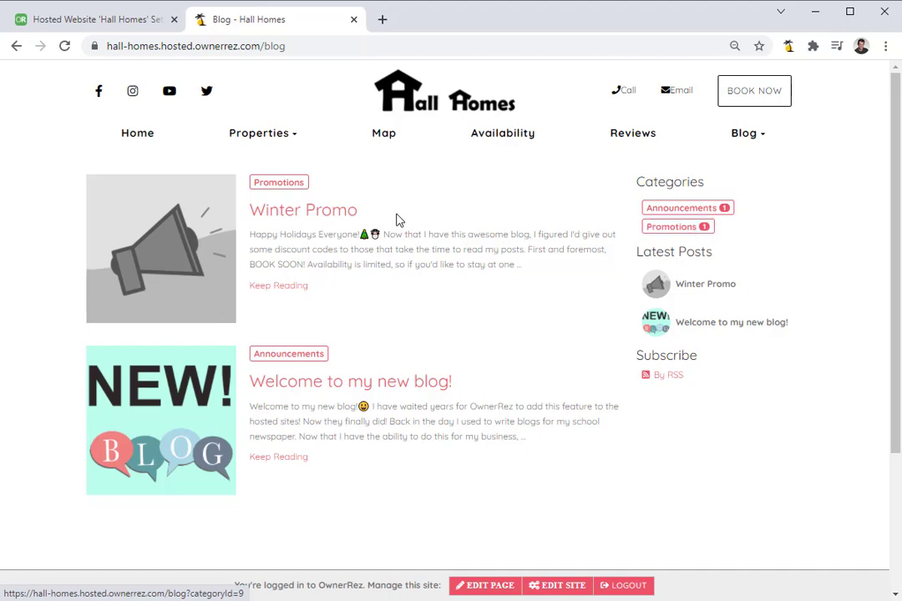
{"action": "scroll", "coordinate": [362, 328], "scroll_direction": "down", "scroll_amount": 4}
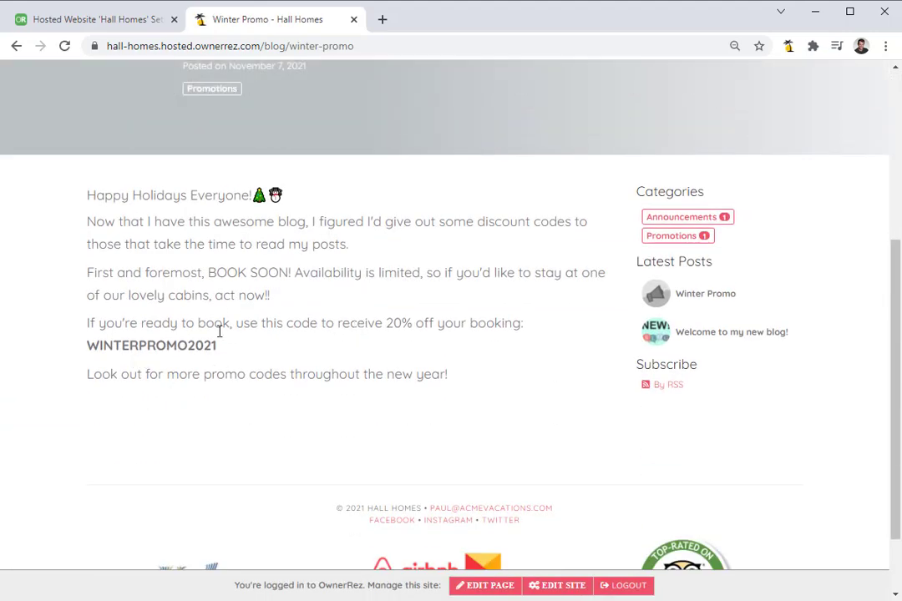
{"action": "scroll", "coordinate": [214, 330], "scroll_direction": "up", "scroll_amount": 4}
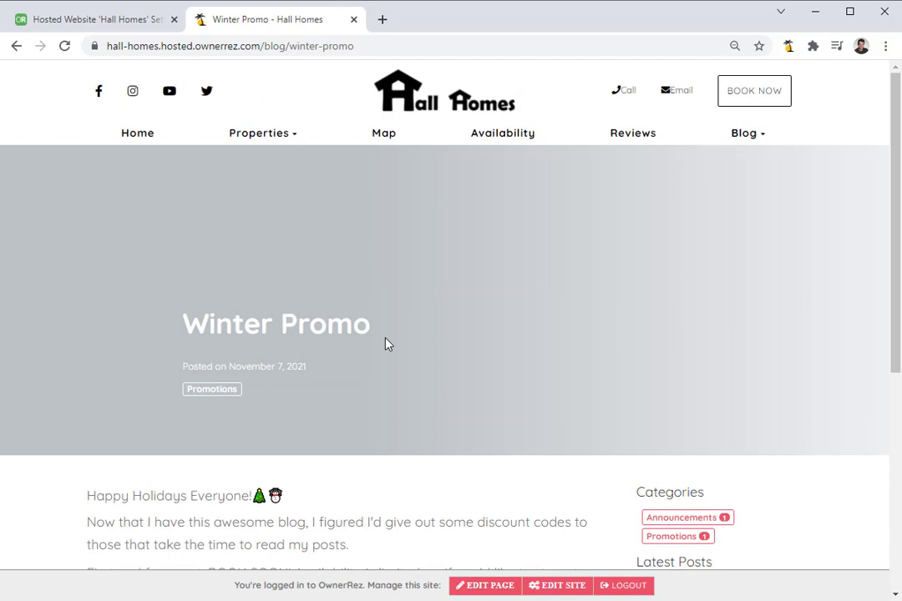
{"action": "left_click", "coordinate": [134, 23]}
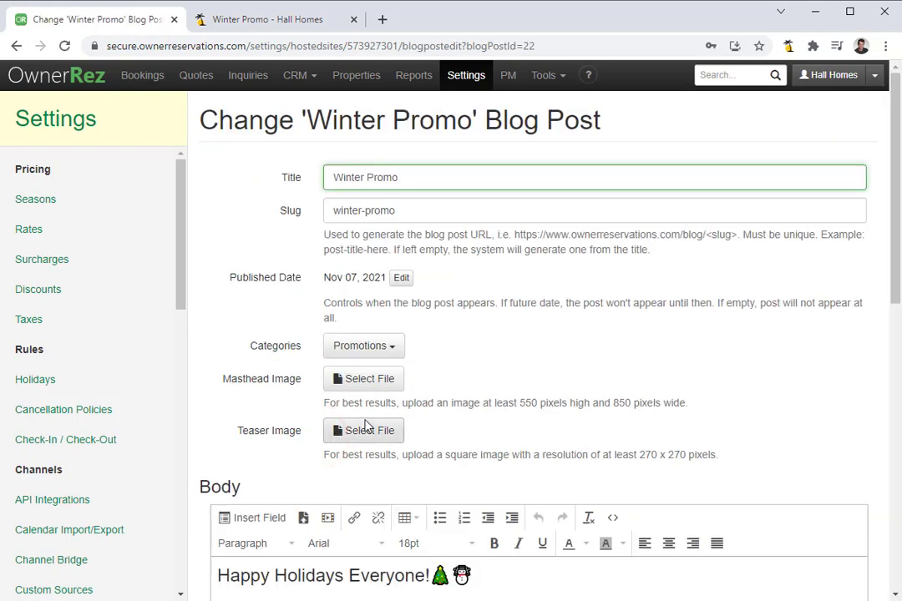
Choose Masthead Winter Promo.png as the Winter Promo post's masthead image.
{"action": "left_click", "coordinate": [378, 381]}
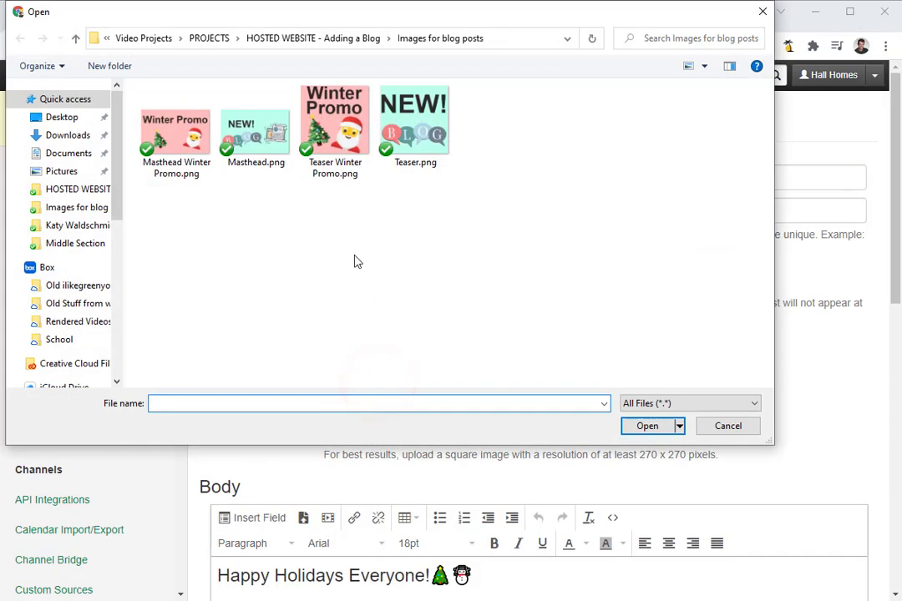
{"action": "left_click", "coordinate": [173, 121]}
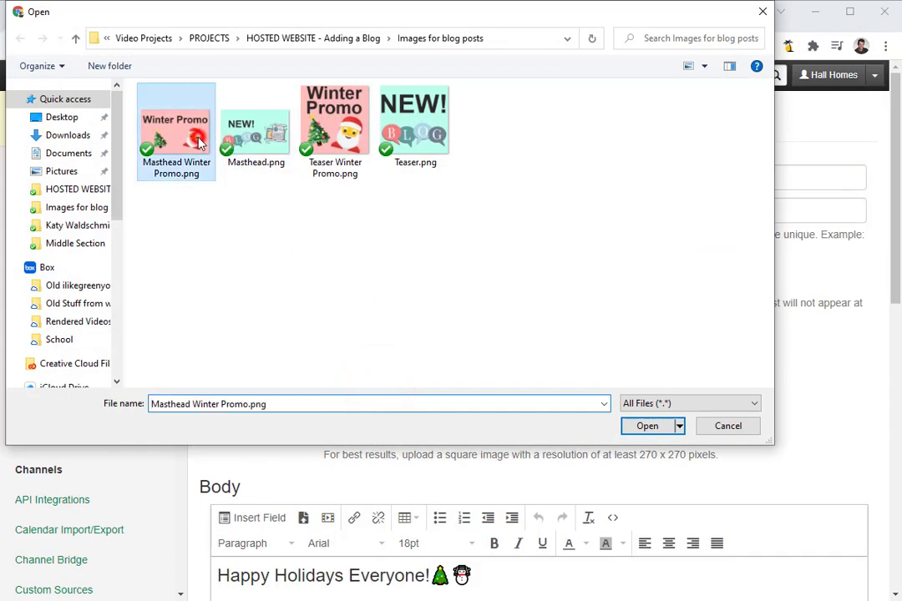
{"action": "left_click", "coordinate": [647, 425]}
Choose Teaser Winter Promo.png as the teaser image and save the post.
{"action": "left_click", "coordinate": [374, 433]}
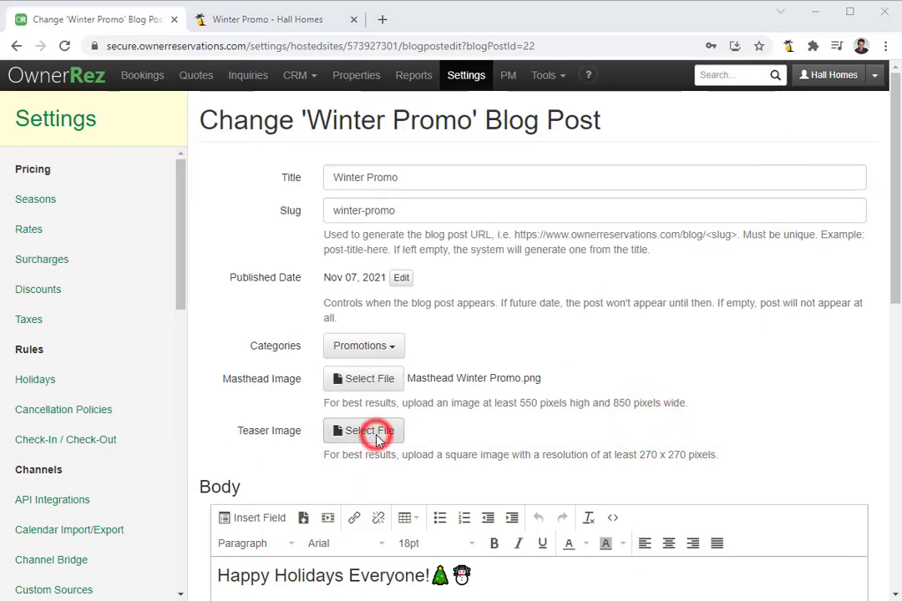
{"action": "left_click", "coordinate": [344, 163]}
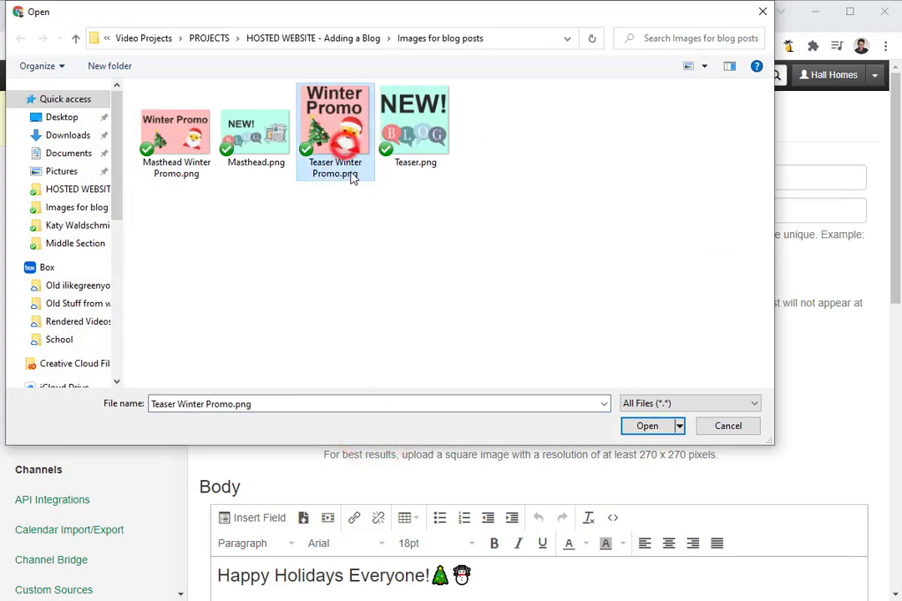
{"action": "left_click", "coordinate": [650, 424]}
{"action": "scroll", "coordinate": [653, 424], "scroll_direction": "down", "scroll_amount": 7}
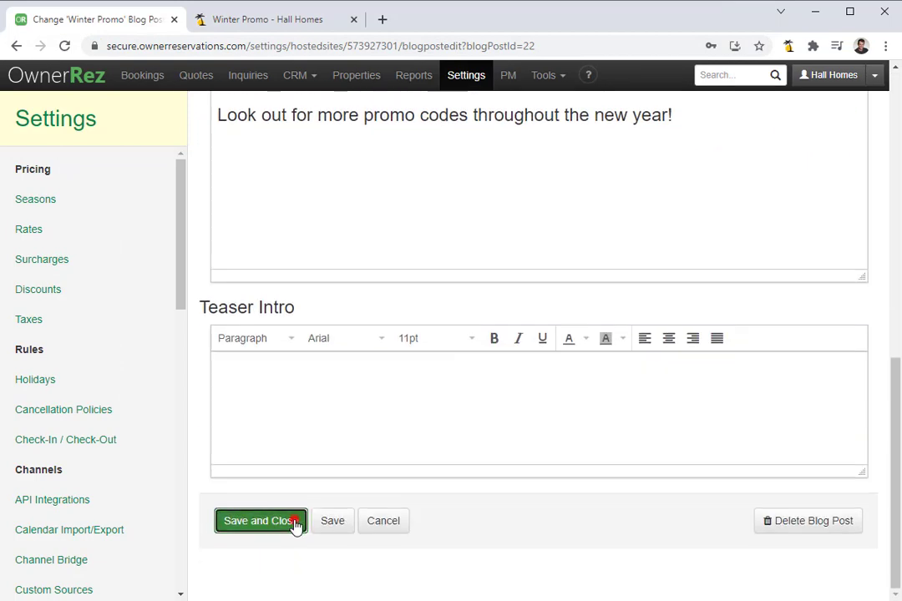
{"action": "left_click", "coordinate": [294, 520]}
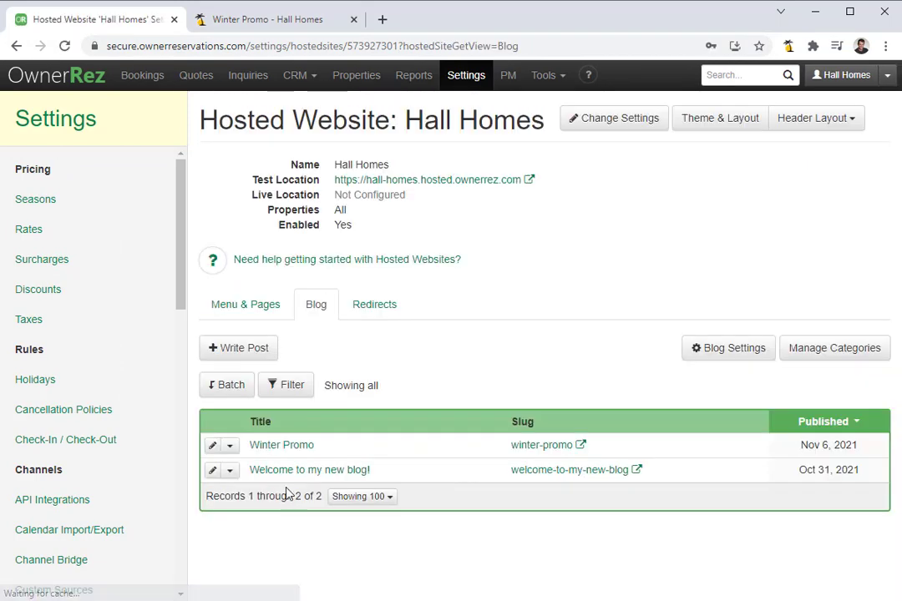
Reload the live Winter Promo post to check the images, view the blog list, then return to OwnerRez.
{"action": "left_click", "coordinate": [257, 19]}
{"action": "left_click", "coordinate": [67, 46]}
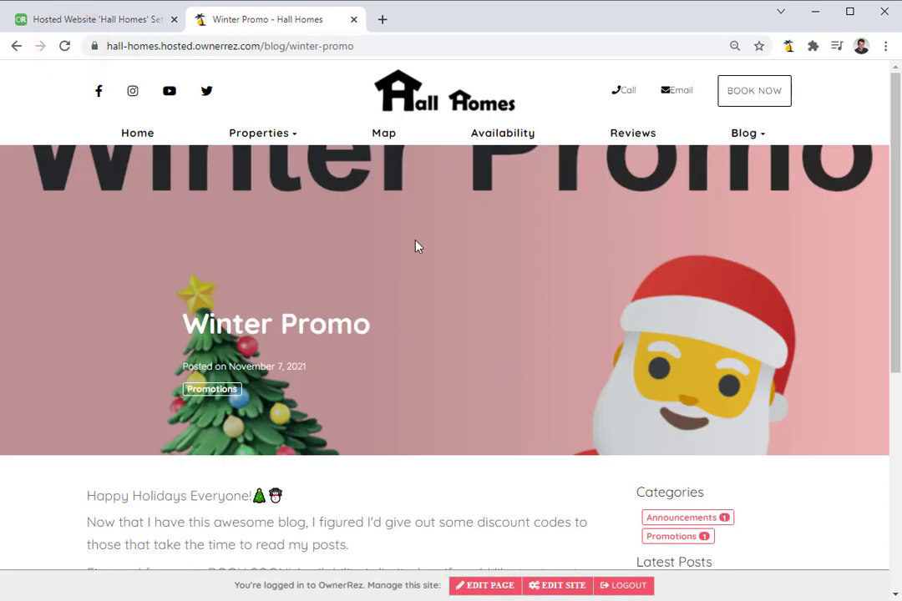
{"action": "left_click", "coordinate": [746, 134]}
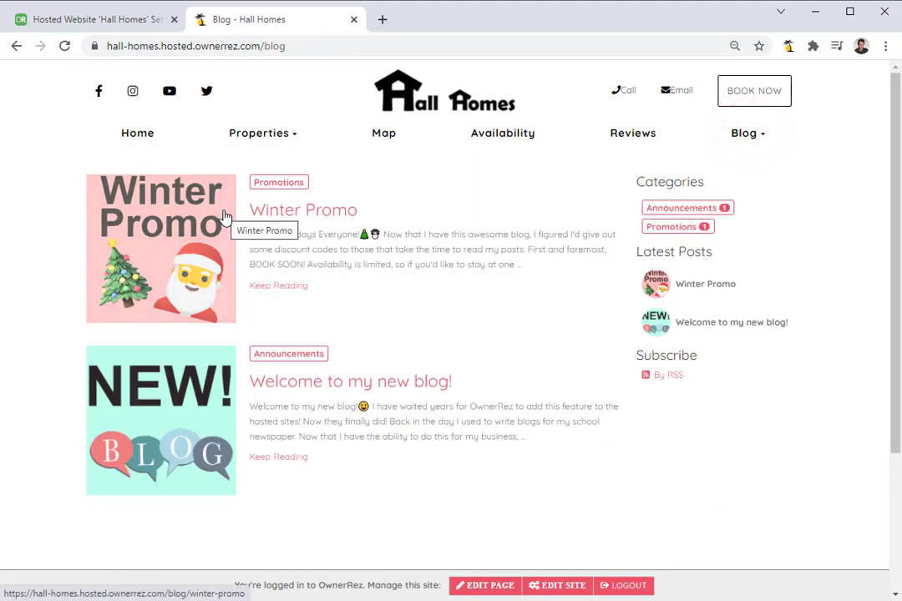
{"action": "left_click", "coordinate": [133, 20]}
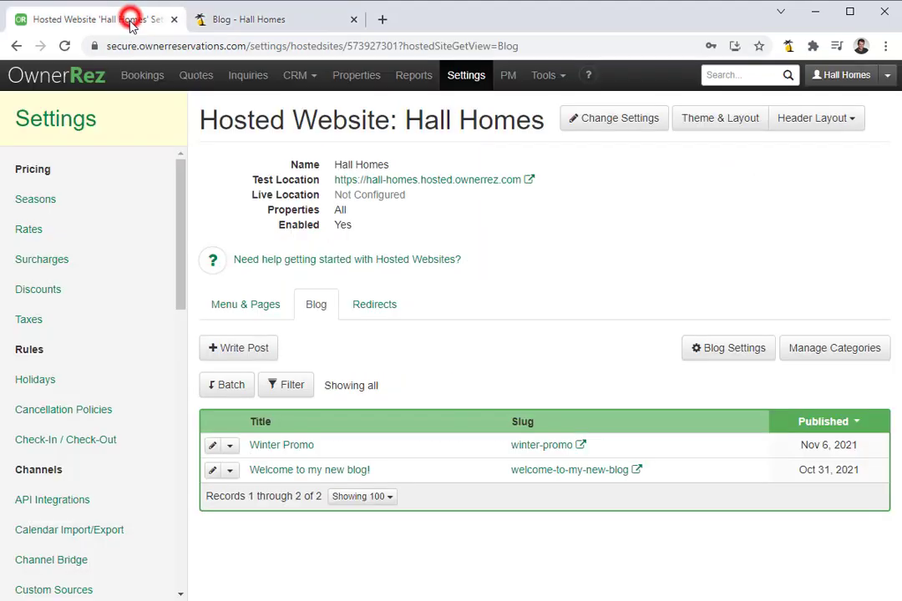
Delete the Winter Promo post's teaser image and save the post.
{"action": "left_click", "coordinate": [292, 448]}
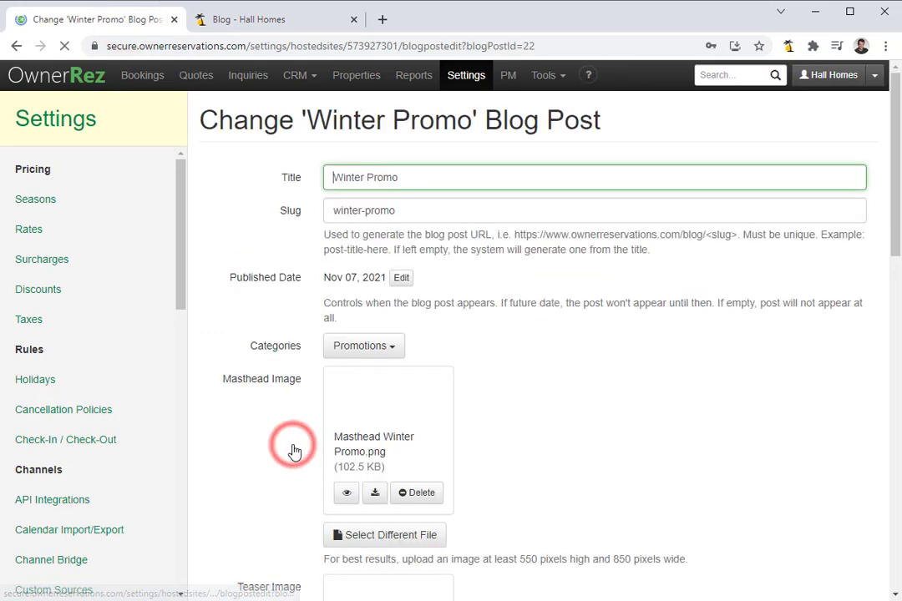
{"action": "scroll", "coordinate": [334, 441], "scroll_direction": "down", "scroll_amount": 2}
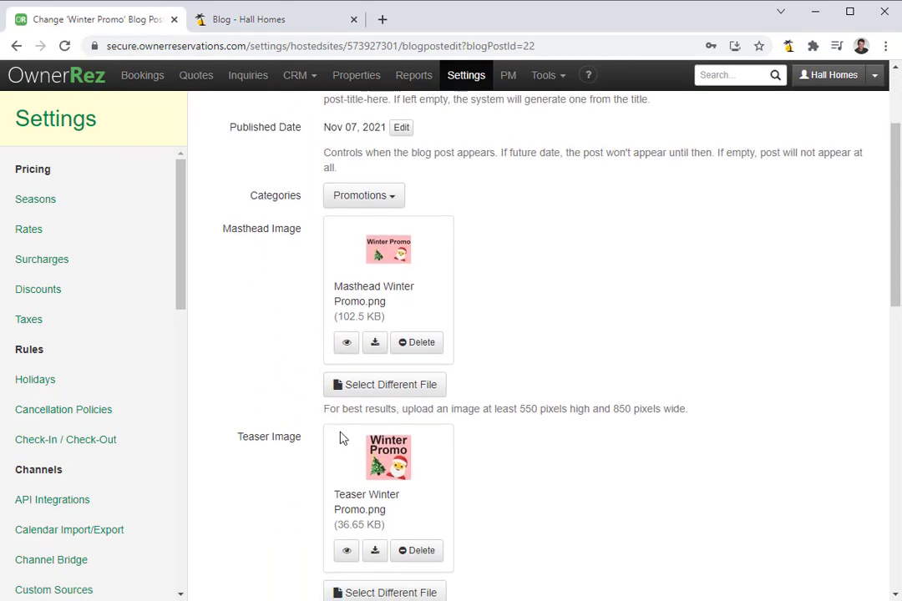
{"action": "left_click", "coordinate": [416, 553]}
{"action": "scroll", "coordinate": [413, 554], "scroll_direction": "down", "scroll_amount": 10}
{"action": "left_click", "coordinate": [255, 525]}
Reload the public blog to see the megaphone placeholder, then return to OwnerRez.
{"action": "left_click", "coordinate": [242, 23]}
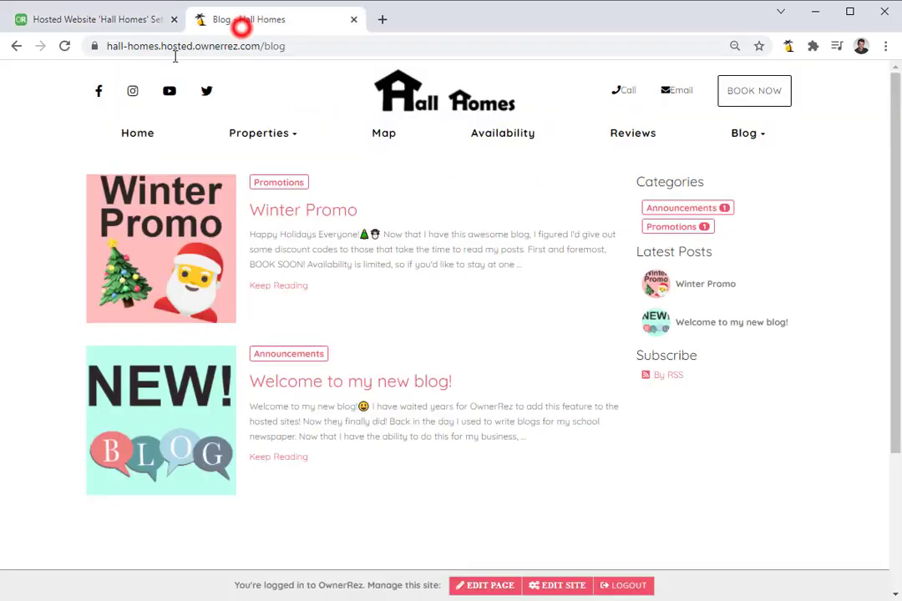
{"action": "left_click", "coordinate": [64, 46]}
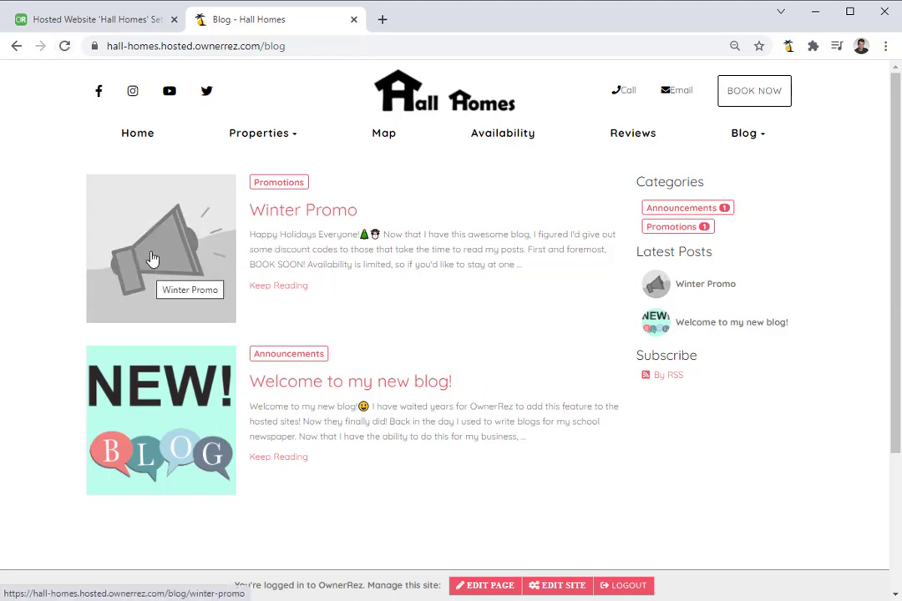
{"action": "left_click", "coordinate": [105, 19]}
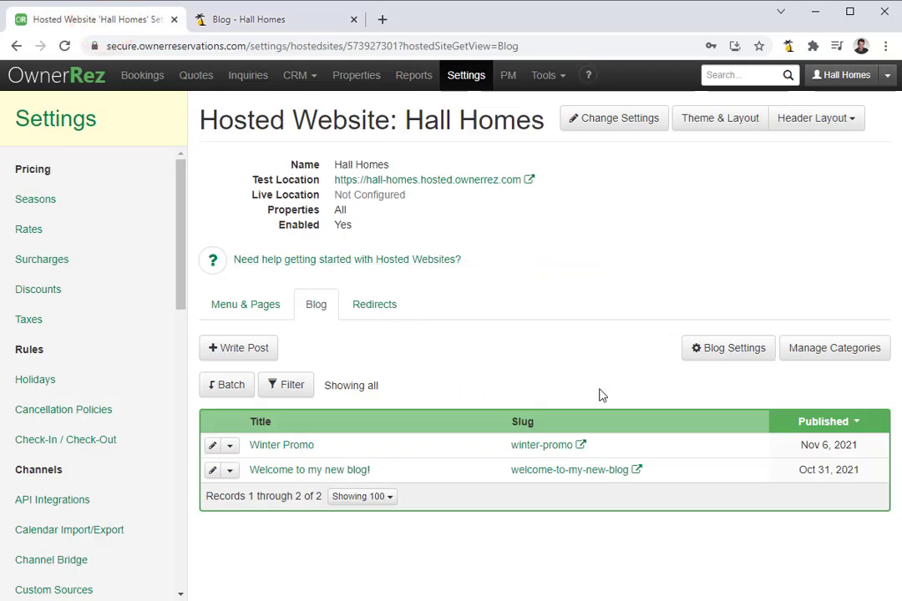
Under Manage Categories, set Teaser Promo.png as the Promotions teaser image and save.
{"action": "left_click", "coordinate": [835, 349]}
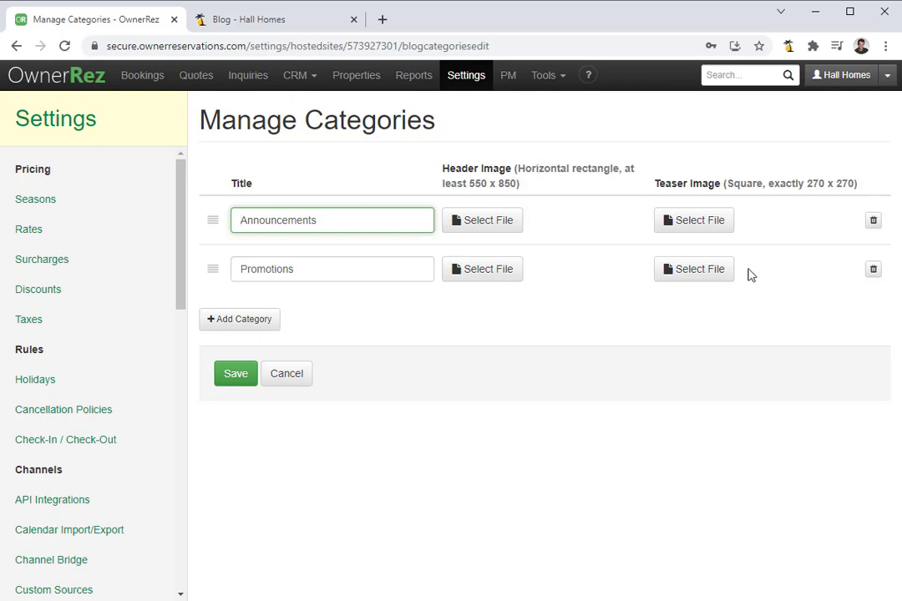
{"action": "left_click", "coordinate": [696, 278]}
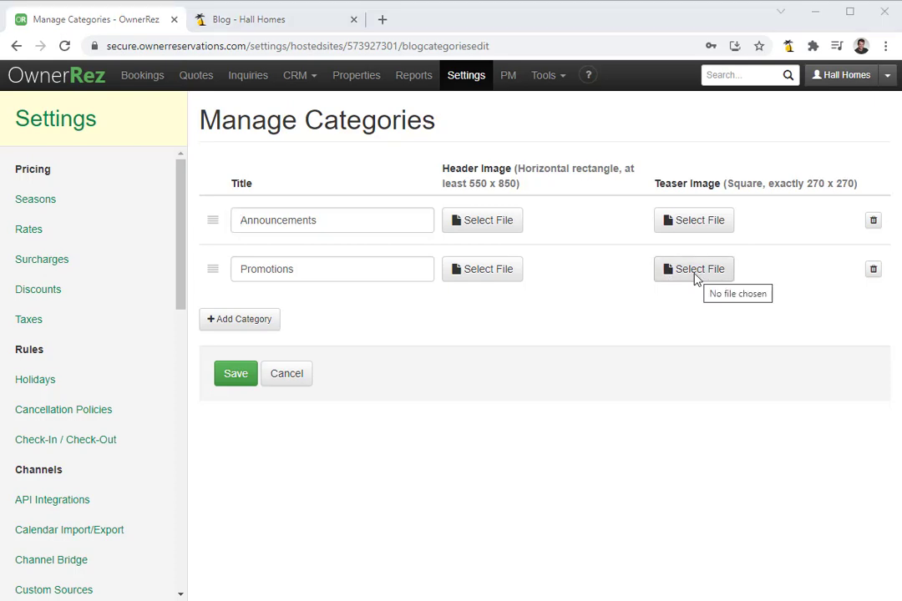
{"action": "left_click", "coordinate": [700, 271]}
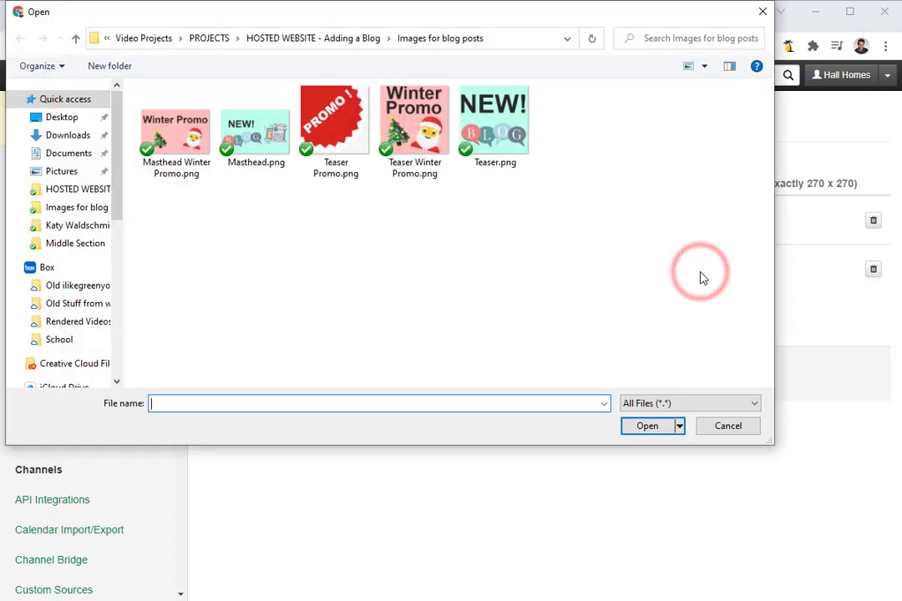
{"action": "left_click", "coordinate": [346, 167]}
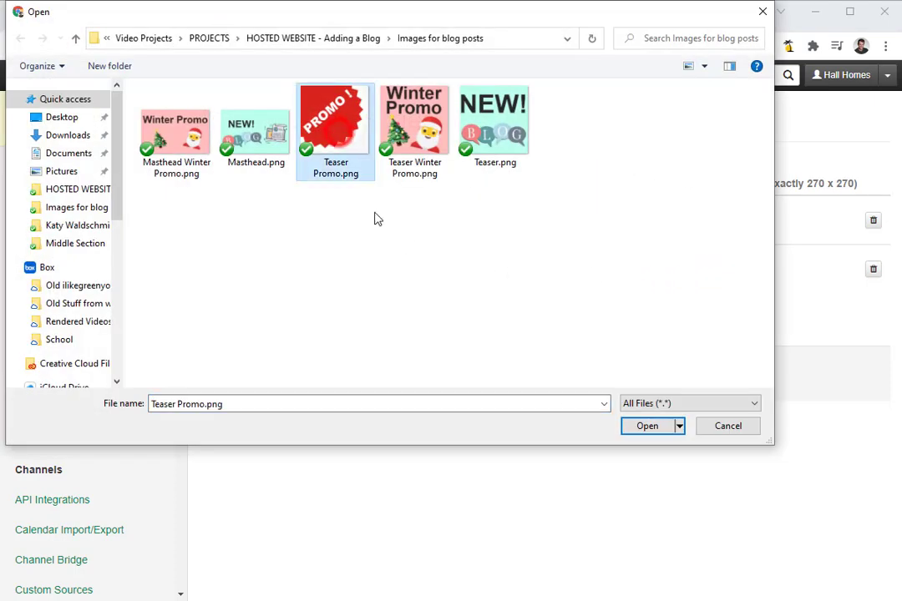
{"action": "left_click", "coordinate": [637, 426]}
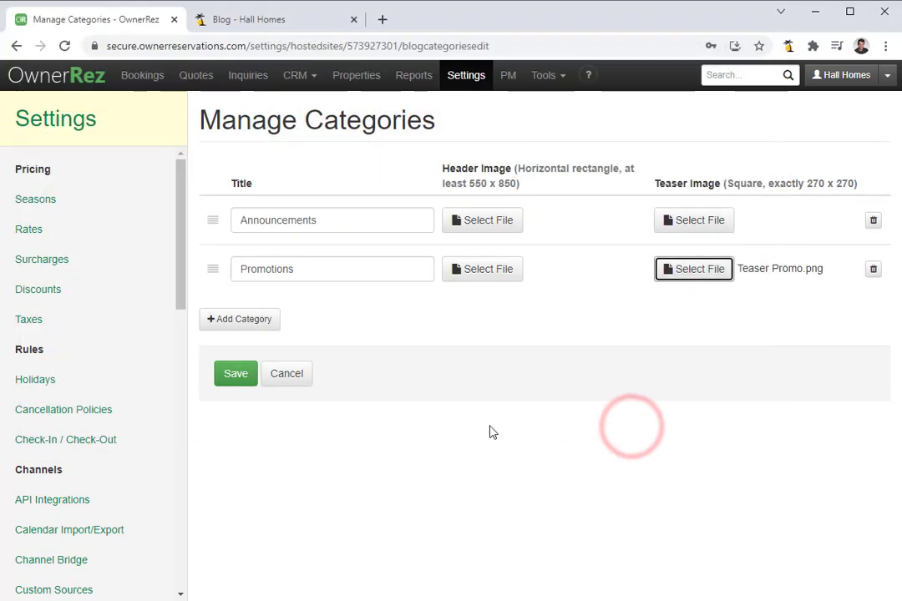
{"action": "left_click", "coordinate": [224, 374]}
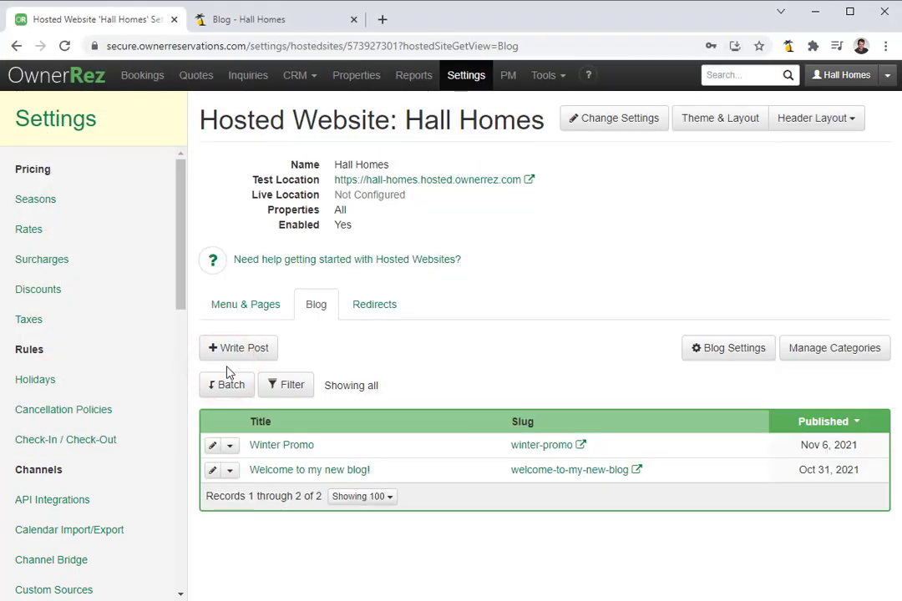
Reload the public blog to see the red PROMO teaser, then return to OwnerRez.
{"action": "left_click", "coordinate": [267, 23]}
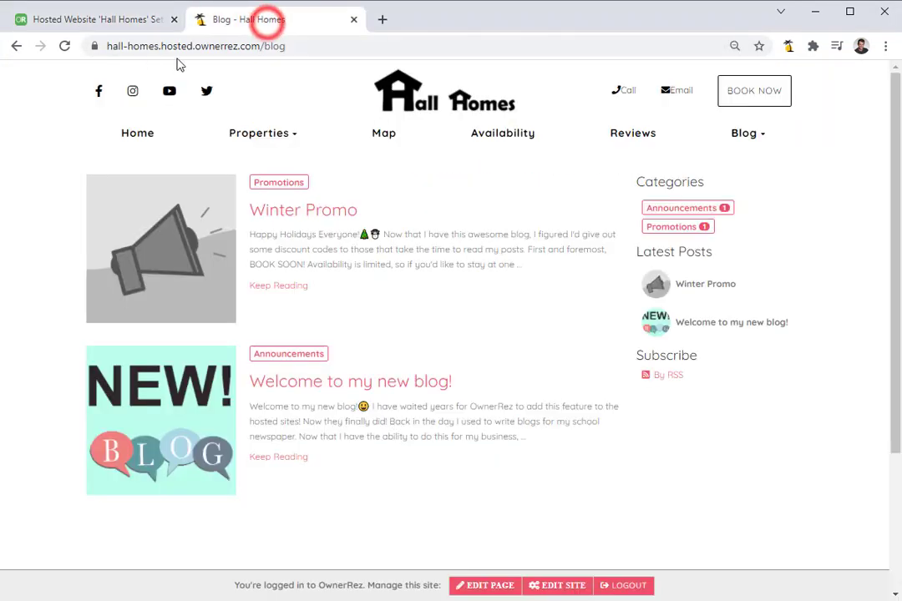
{"action": "left_click", "coordinate": [65, 46]}
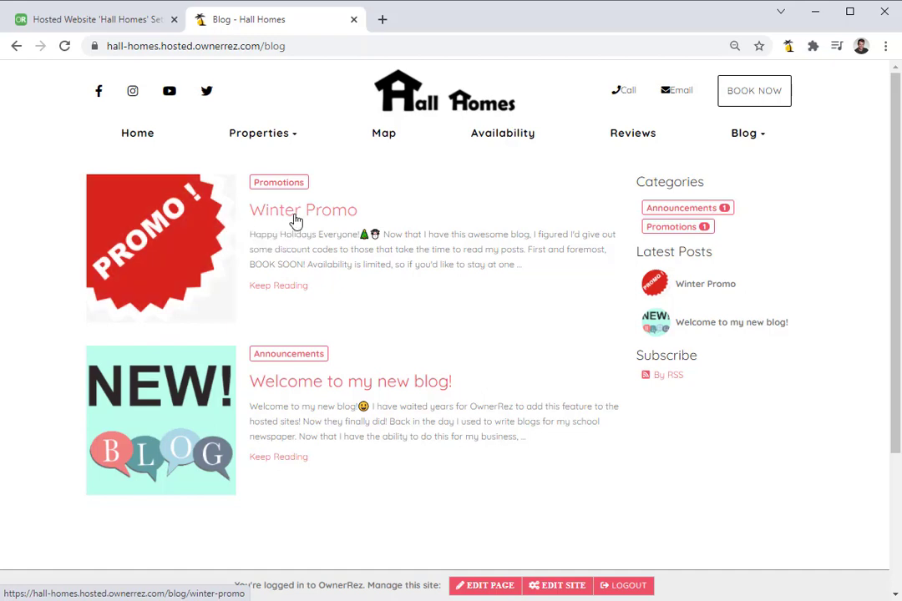
{"action": "left_click", "coordinate": [127, 26]}
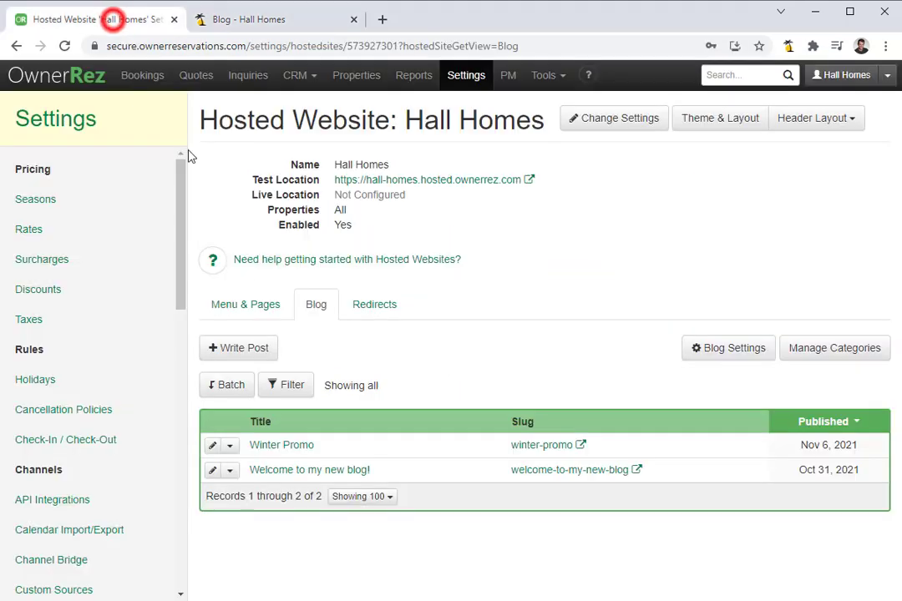
Edit Winter Promo and choose Teaser Winter Promo.png as its teaser image.
{"action": "left_click", "coordinate": [281, 448]}
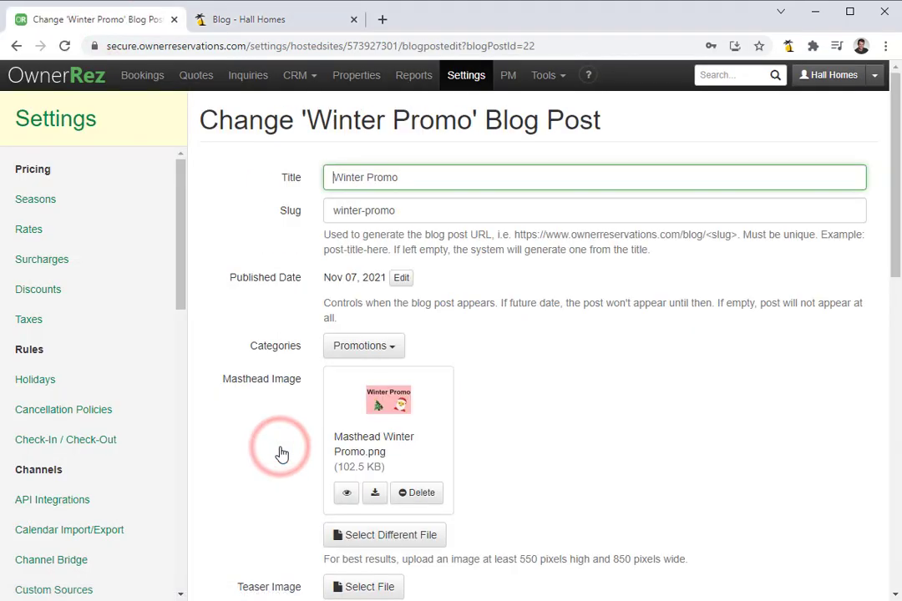
{"action": "scroll", "coordinate": [282, 454], "scroll_direction": "down", "scroll_amount": 3}
{"action": "left_click", "coordinate": [373, 365]}
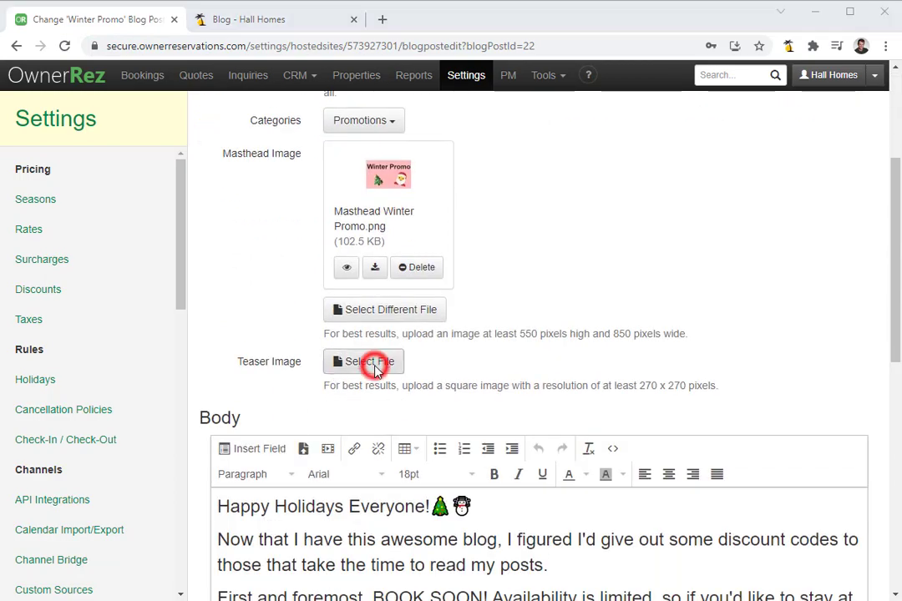
{"action": "left_click", "coordinate": [415, 126]}
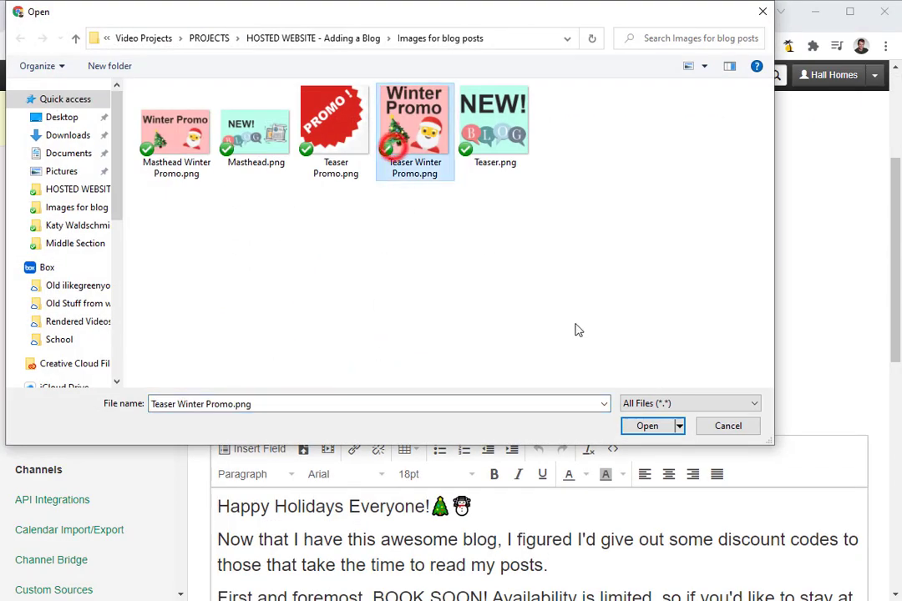
{"action": "left_click", "coordinate": [647, 426]}
Save the post and reload the public blog to see the Santa teaser.
{"action": "scroll", "coordinate": [644, 393], "scroll_direction": "down", "scroll_amount": 10}
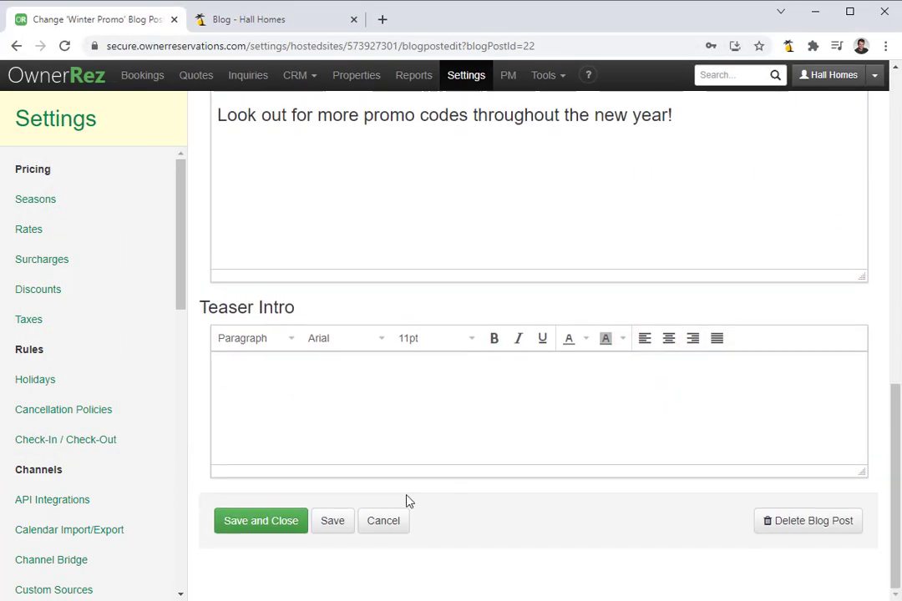
{"action": "left_click", "coordinate": [268, 524]}
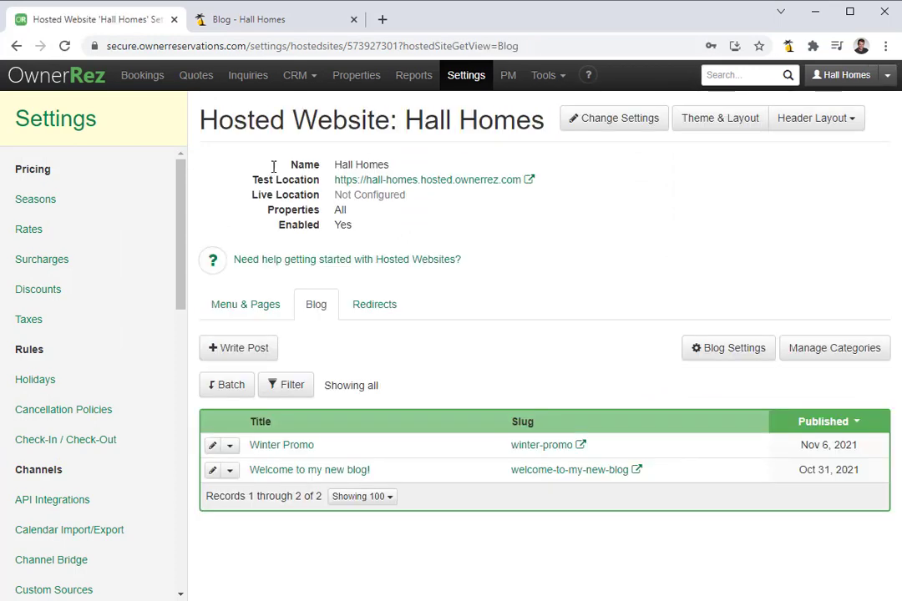
{"action": "left_click", "coordinate": [268, 18]}
{"action": "left_click", "coordinate": [64, 46]}
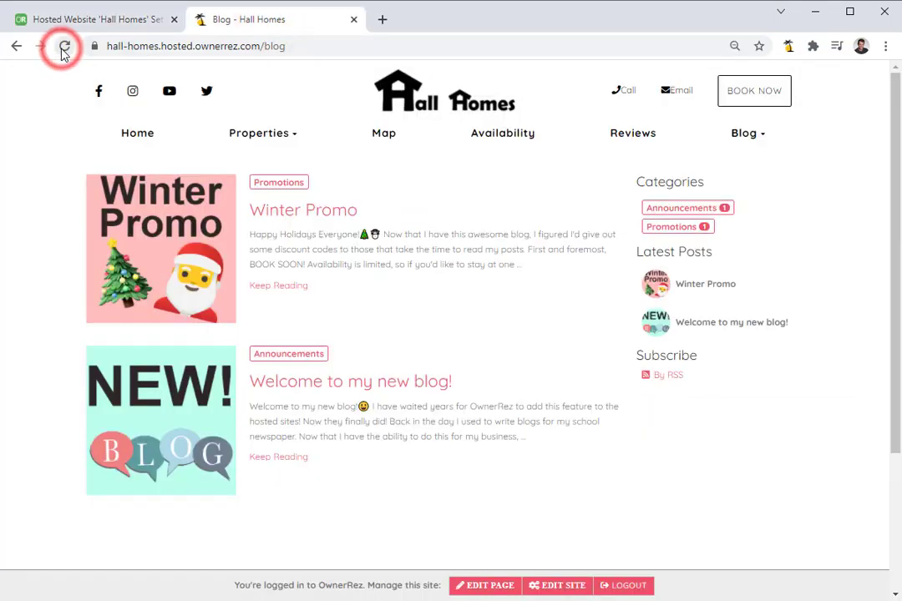